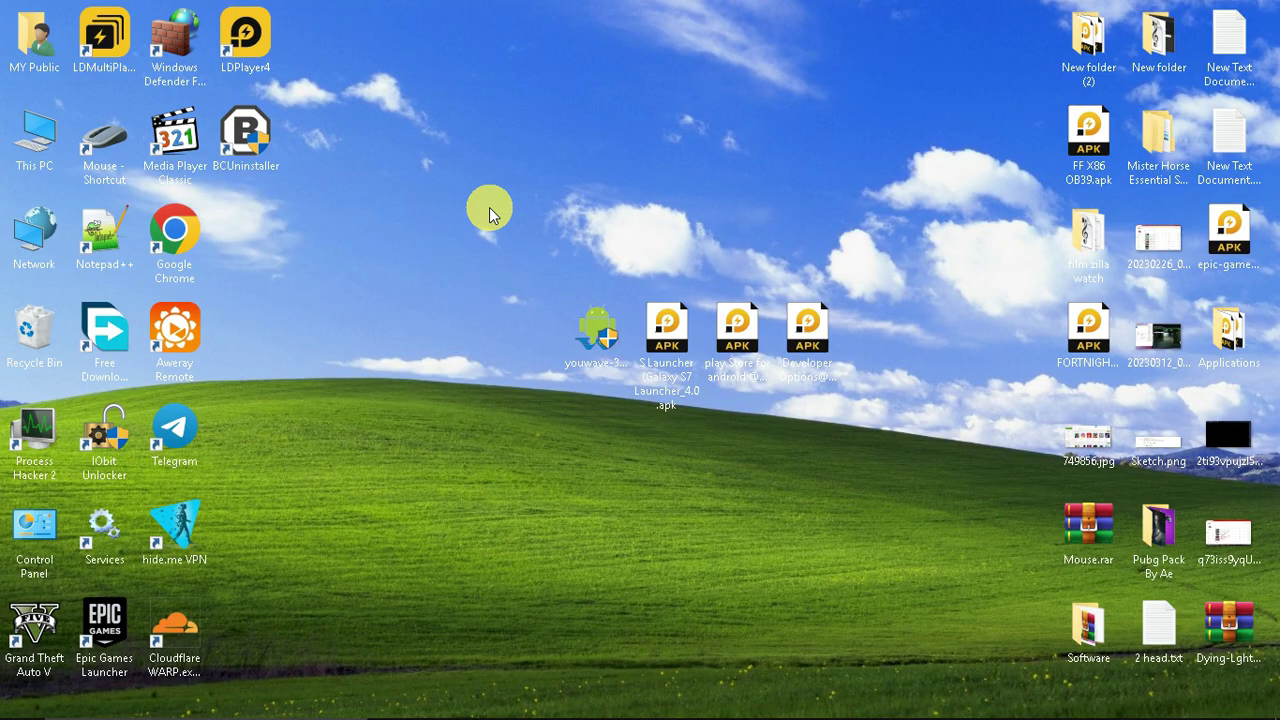
pyautogui.moveTo(443, 200); pyautogui.dragTo(984, 436)
pyautogui.click(586, 405)
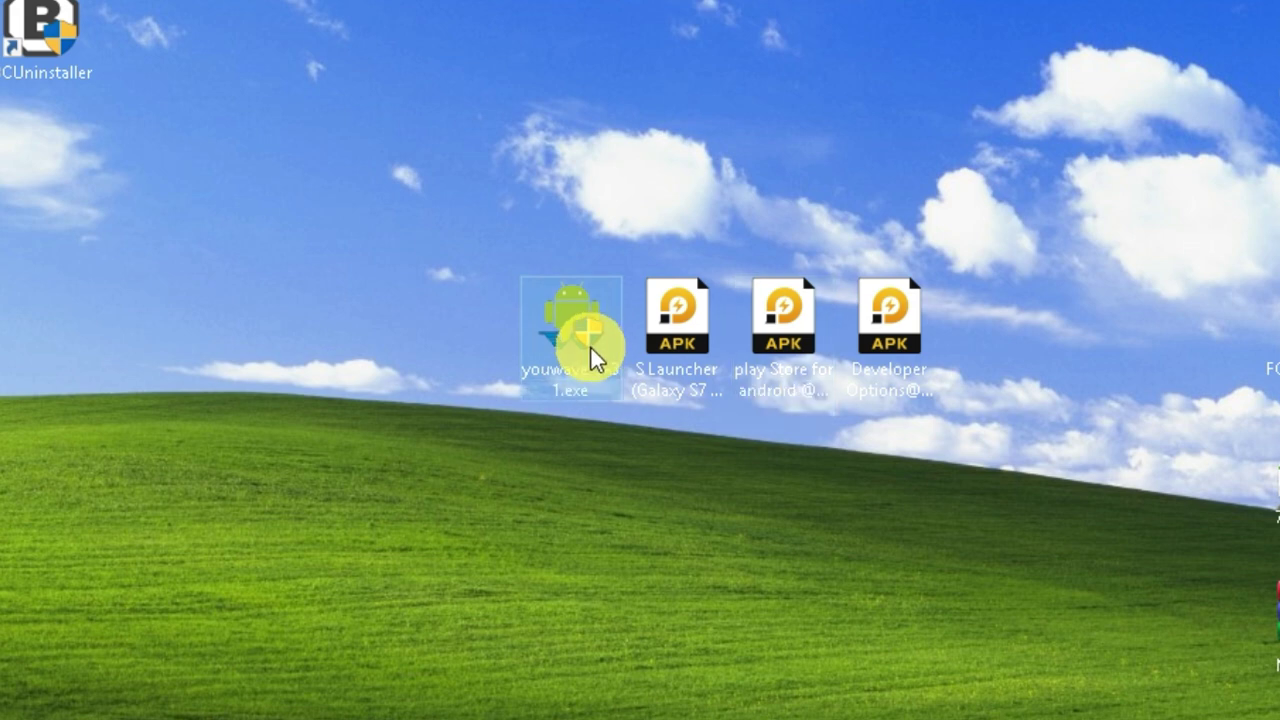
pyautogui.moveTo(984, 234); pyautogui.dragTo(837, 468)
pyautogui.moveTo(937, 178); pyautogui.dragTo(495, 402)
# Step: Run the youwave-3-31.exe installer on the desktop as administrator
pyautogui.click(562, 361)
pyautogui.rightClick(562, 361)
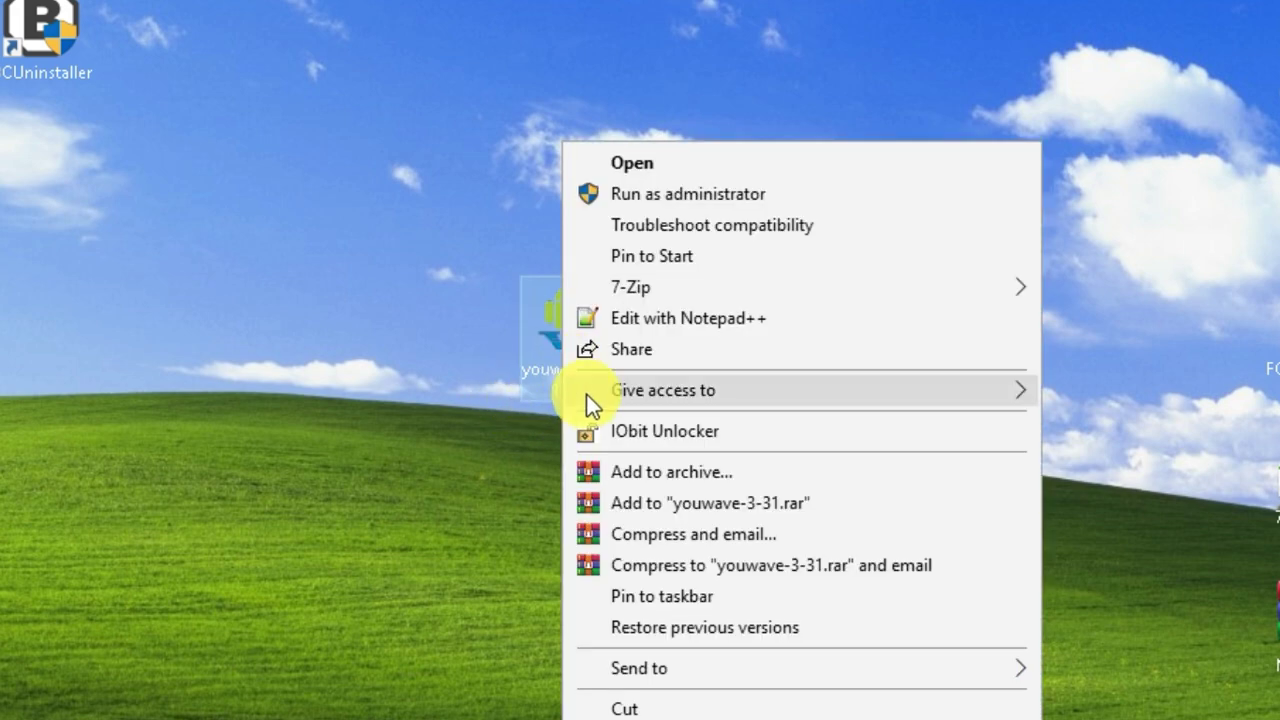
pyautogui.click(668, 193)
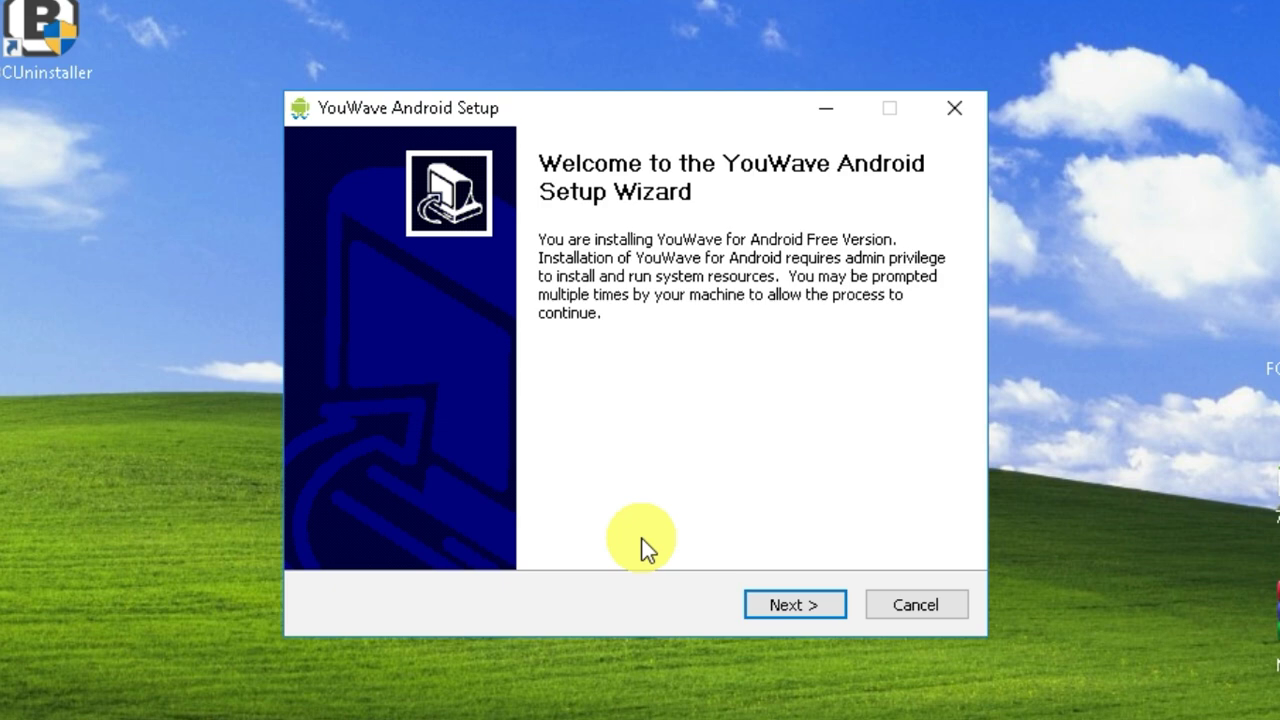
# Step: Install YouWave Android in C:\Program Files (x86)\YouWave Android with the YouWave Android Start Menu folder and finish the setup
pyautogui.click(750, 605)
pyautogui.click(756, 607)
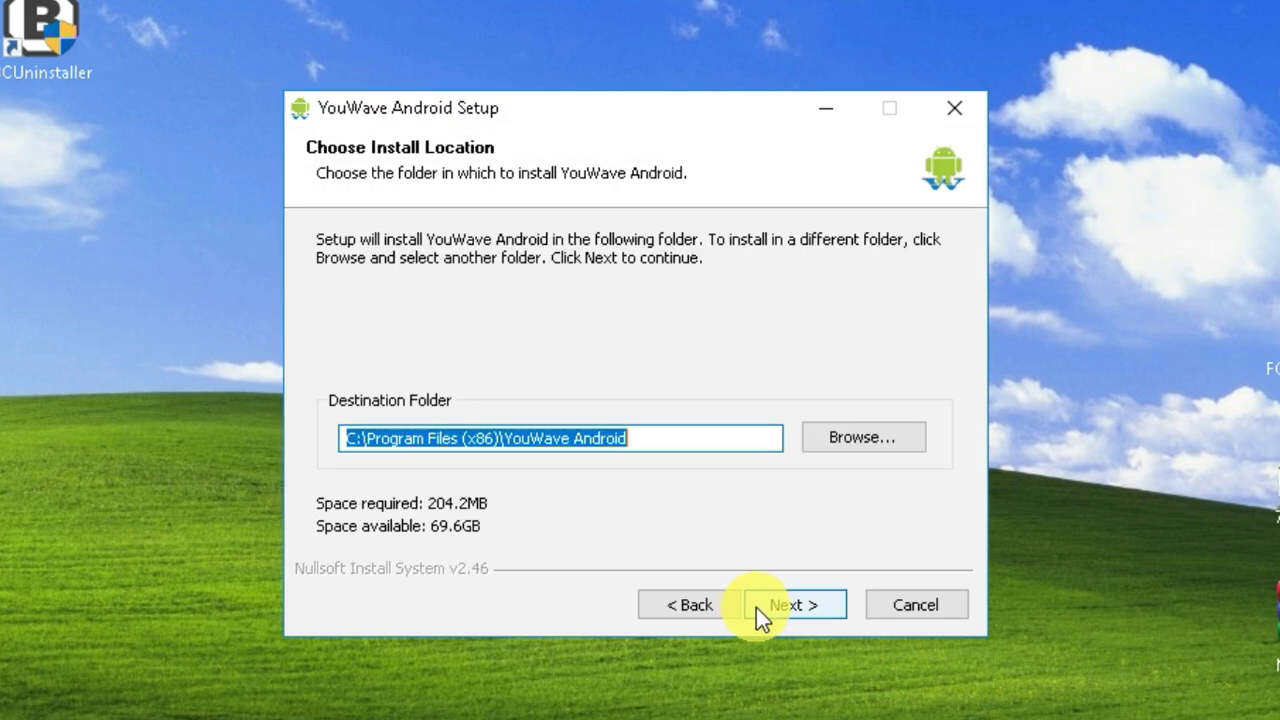
pyautogui.click(804, 606)
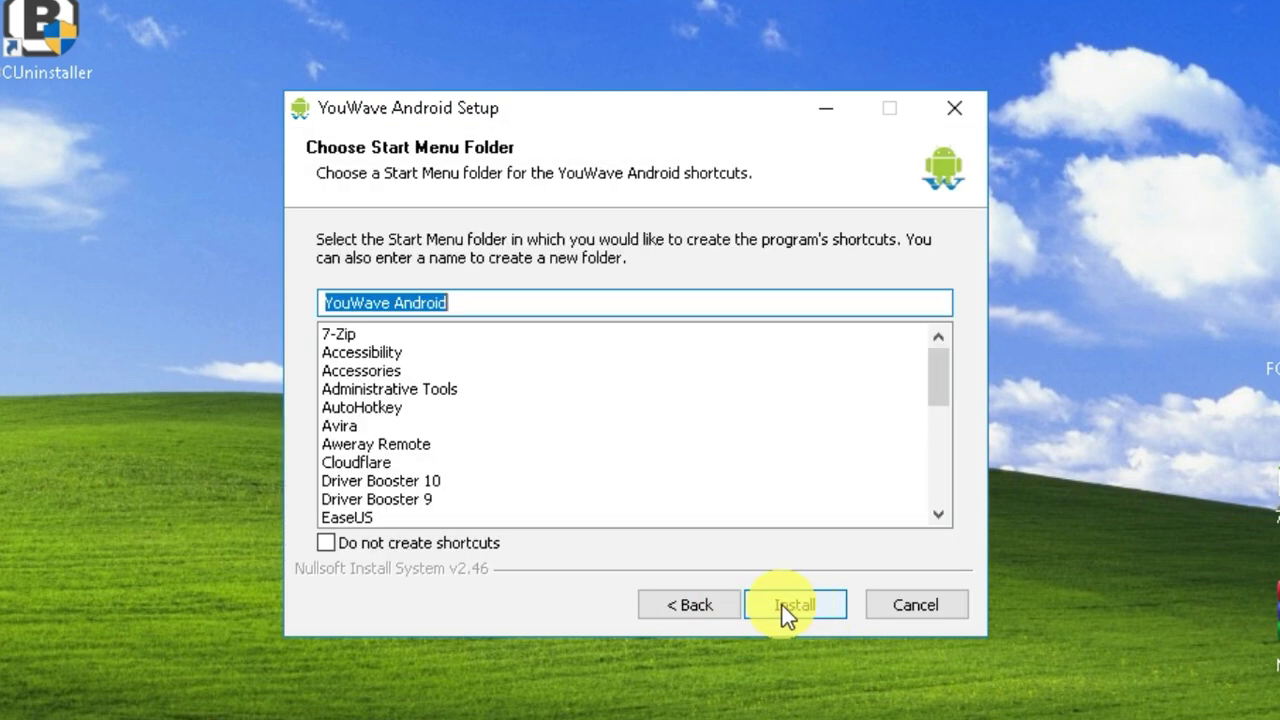
pyautogui.click(393, 544)
pyautogui.click(792, 608)
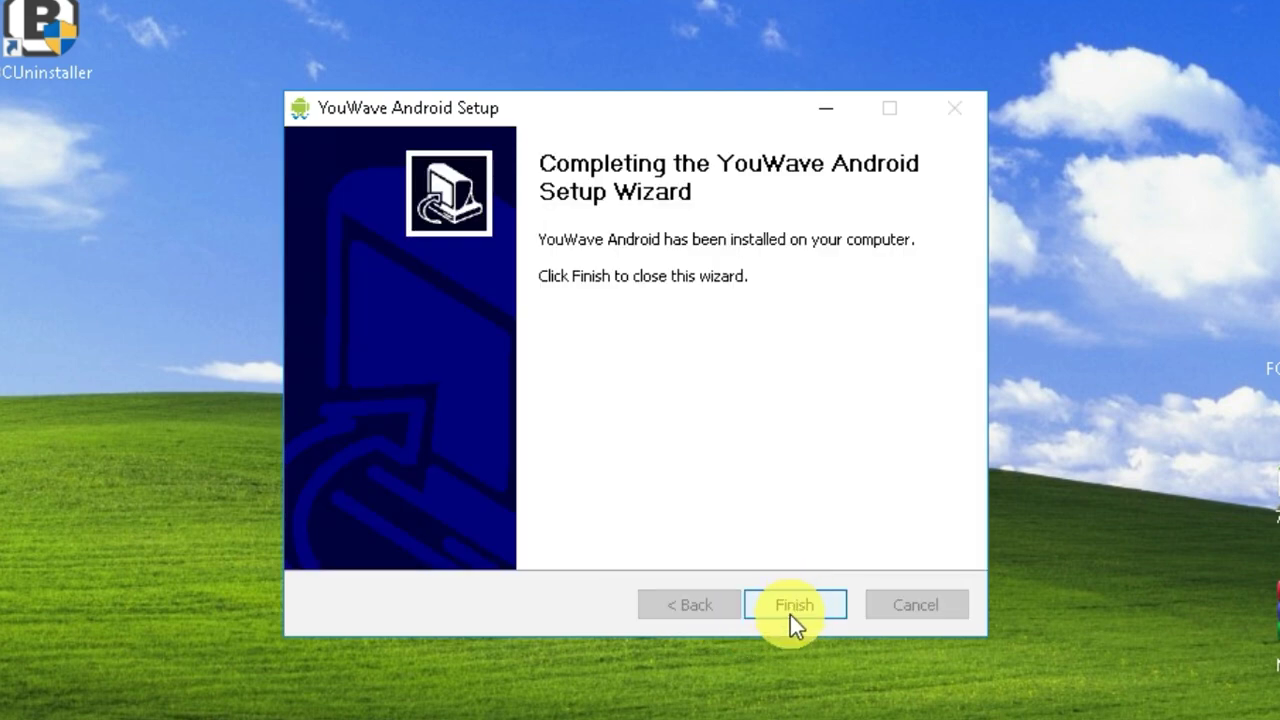
pyautogui.click(785, 607)
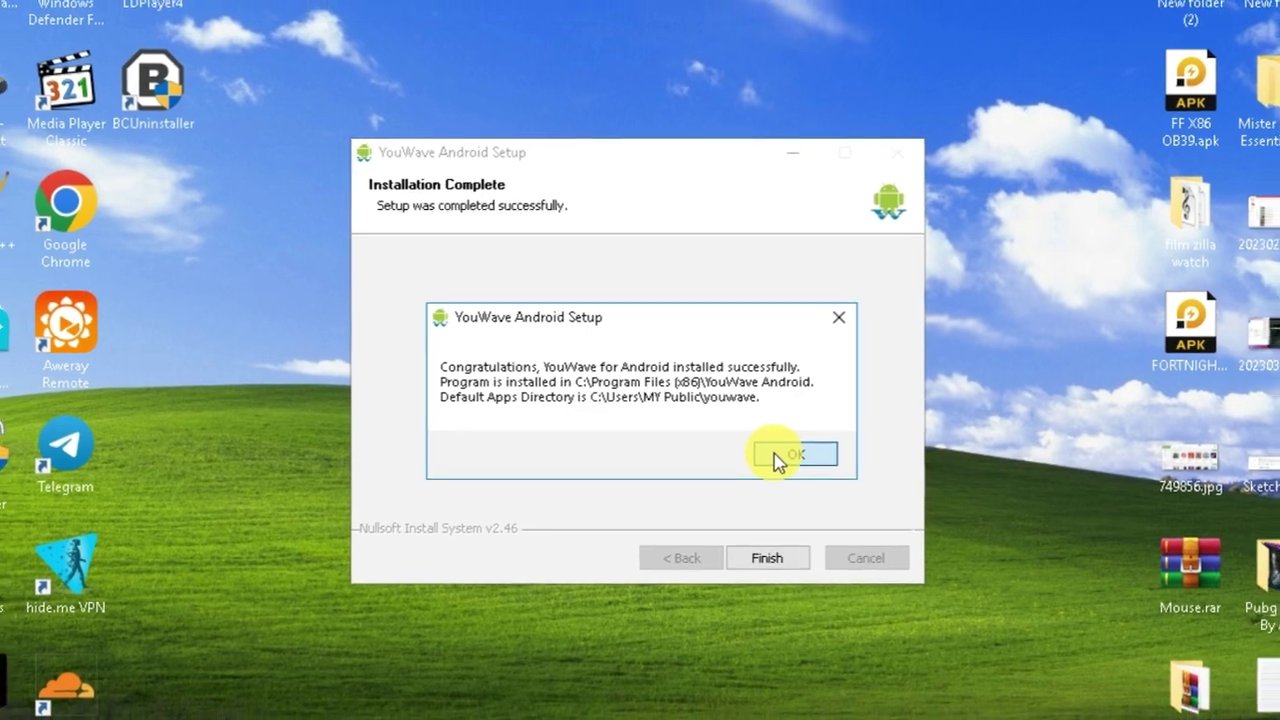
pyautogui.click(779, 458)
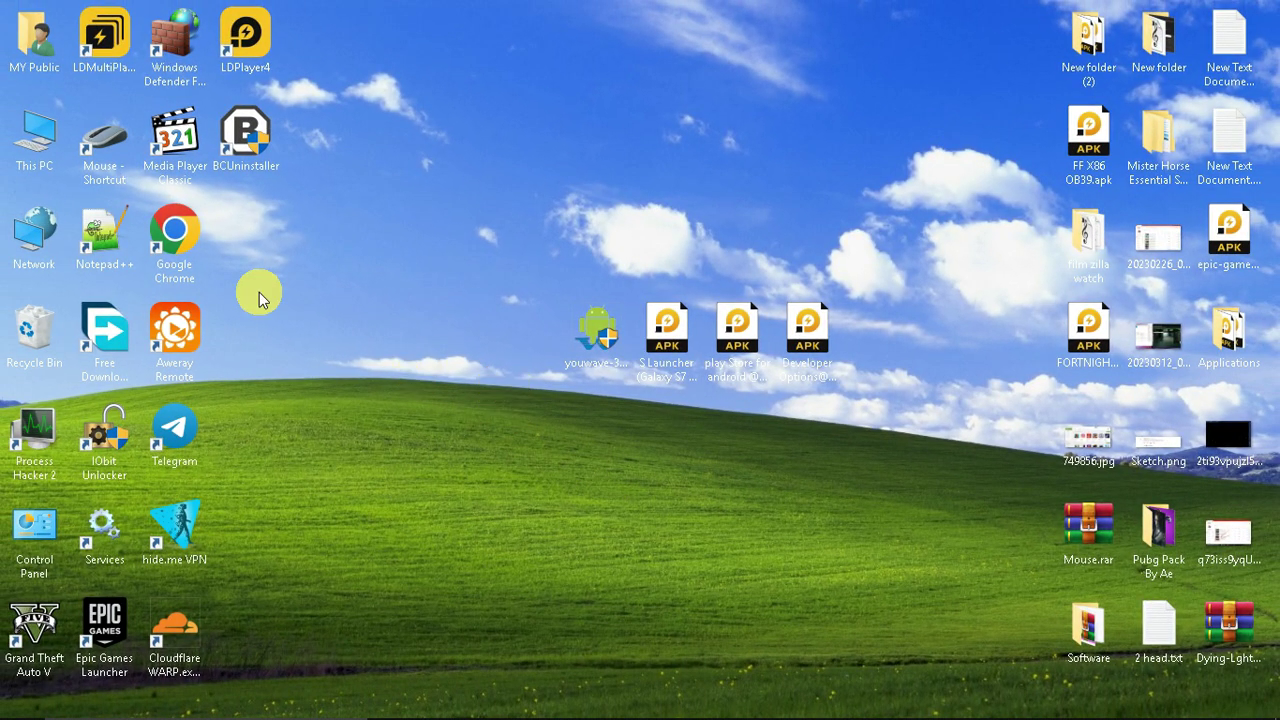
# Step: Open the YouWave Android folder in Program Files (x86) on Local Disk (C:)
pyautogui.doubleClick(44, 160)
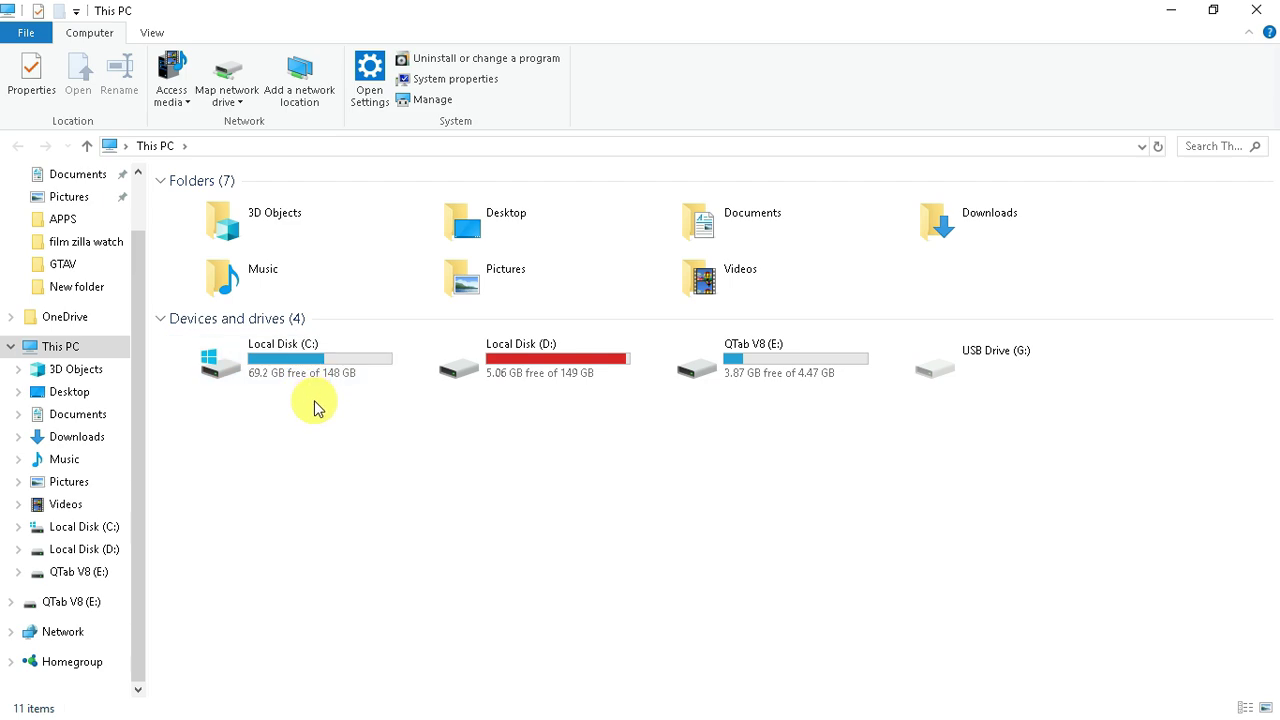
pyautogui.doubleClick(290, 365)
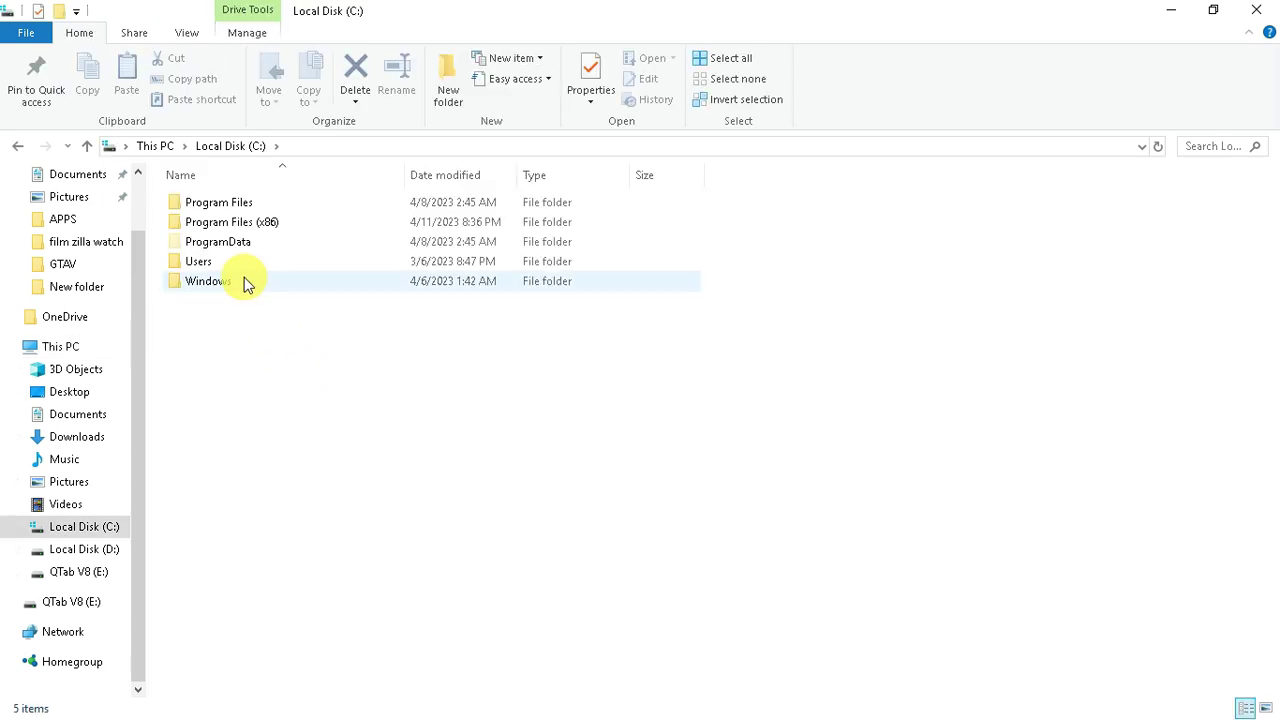
pyautogui.doubleClick(240, 222)
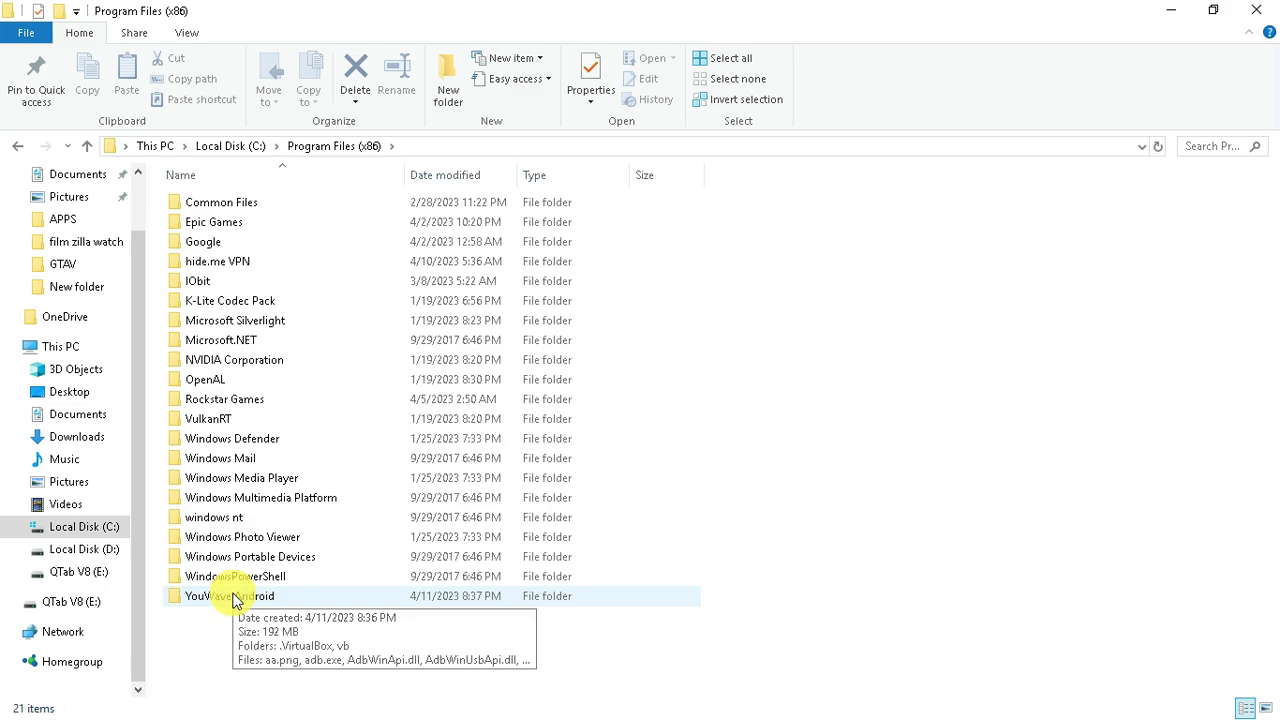
pyautogui.doubleClick(240, 600)
# Step: Create a desktop shortcut for YouWave Android.exe and return to the desktop
pyautogui.scroll(-15, 254, 337)
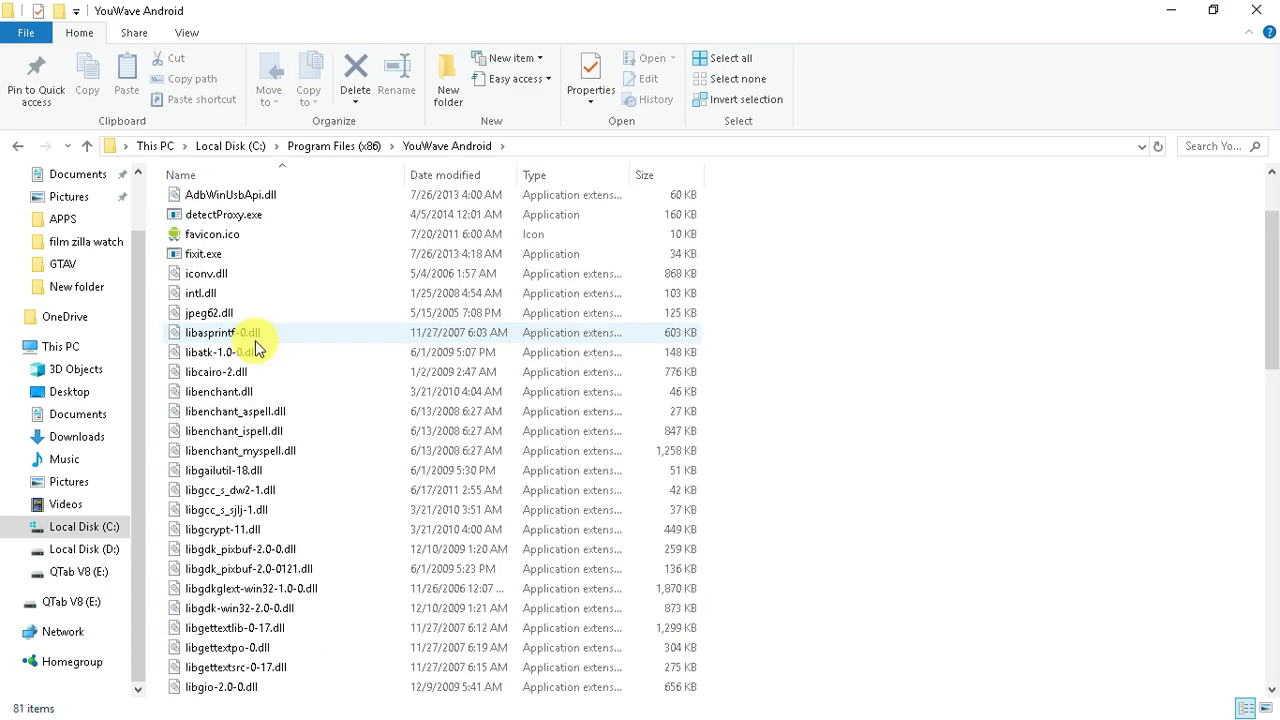
pyautogui.rightClick(290, 624)
pyautogui.moveTo(368, 472)
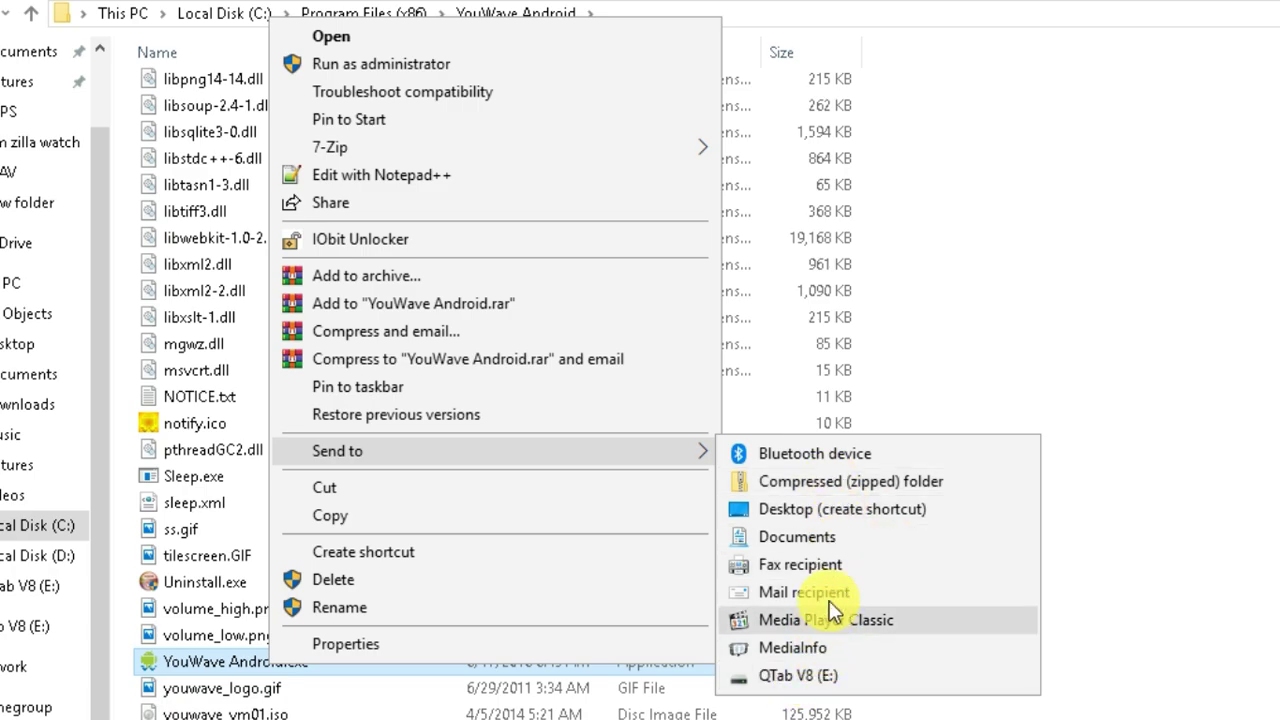
pyautogui.click(840, 537)
pyautogui.press('super+d')
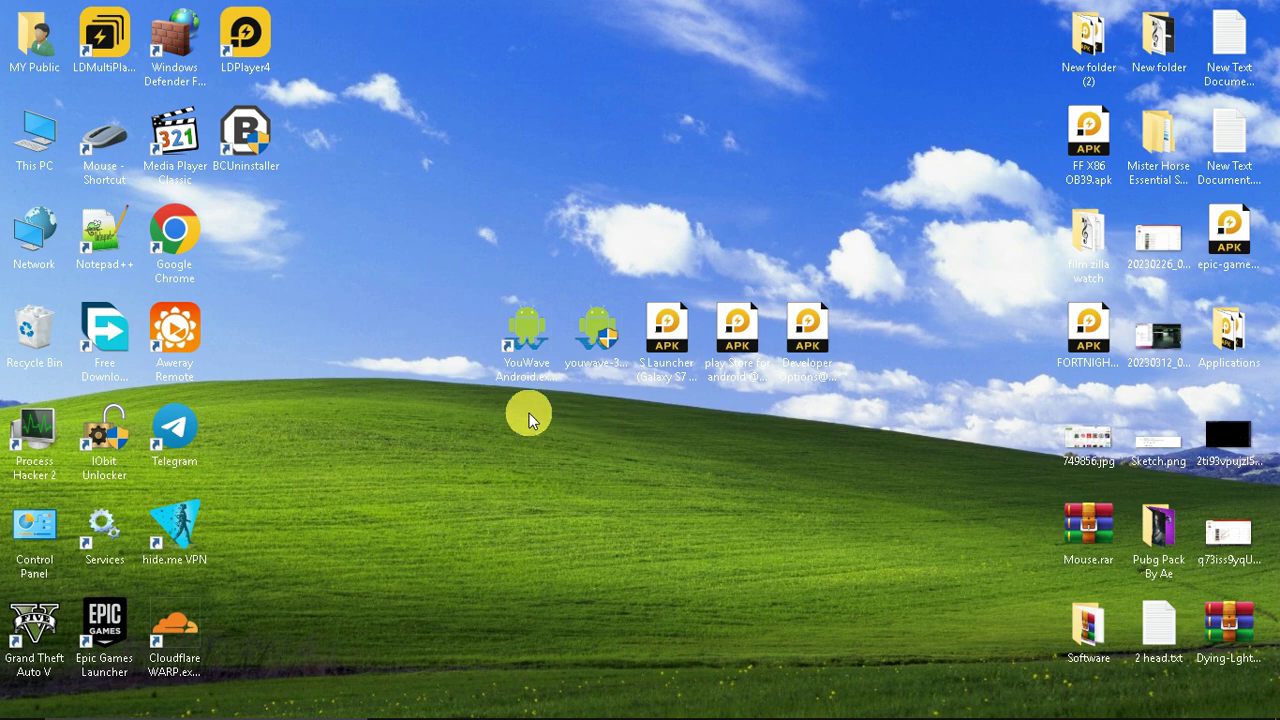
# Step: Try setting the YouWave Android.exe shortcut to Windows XP (Service Pack 2) compatibility mode and to run as an administrator
pyautogui.rightClick(514, 371)
pyautogui.click(562, 704)
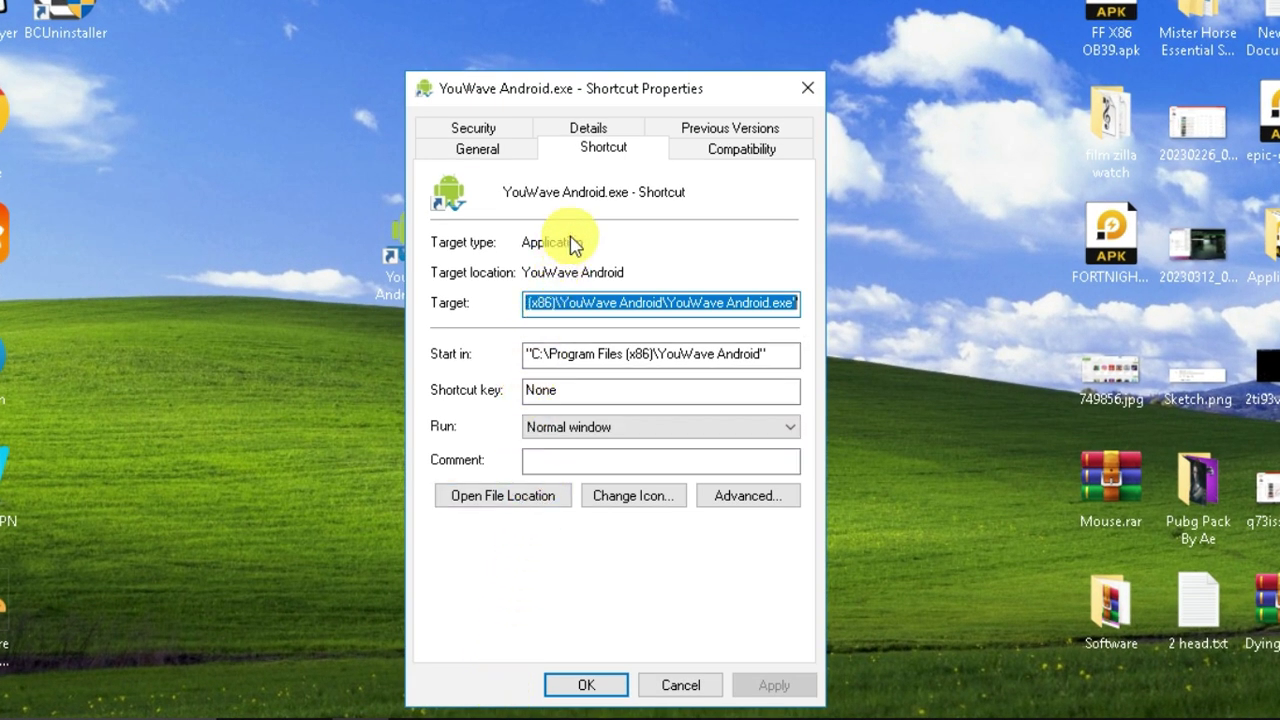
pyautogui.click(700, 152)
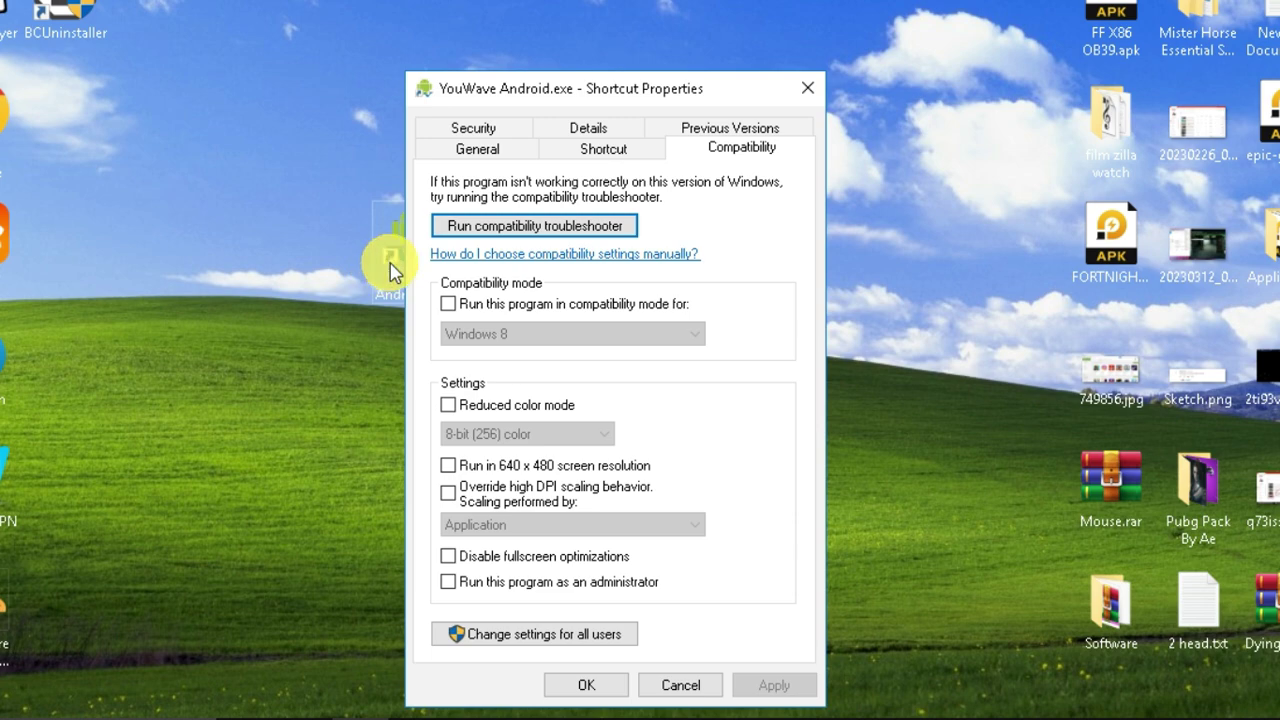
pyautogui.click(480, 310)
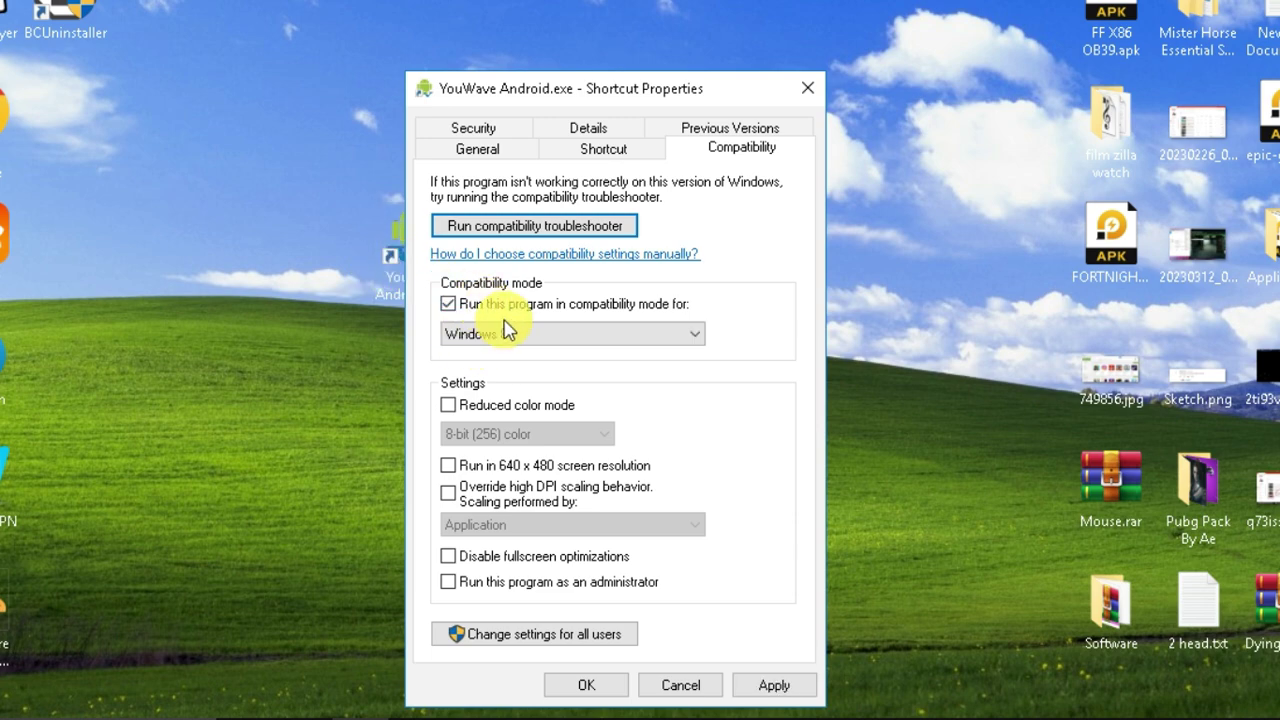
pyautogui.click(503, 333)
pyautogui.click(500, 389)
pyautogui.click(448, 581)
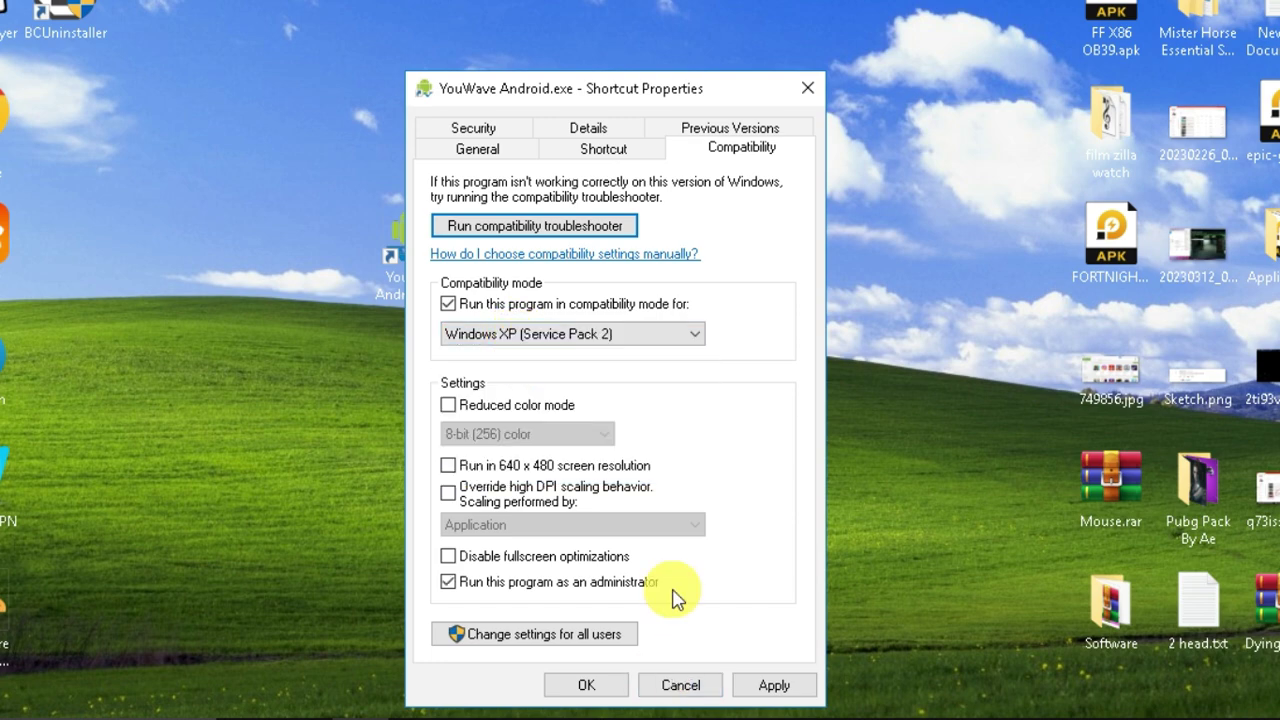
# Step: Look over the available compatibility modes and discard the pending changes to the shortcut's properties
pyautogui.click(600, 333)
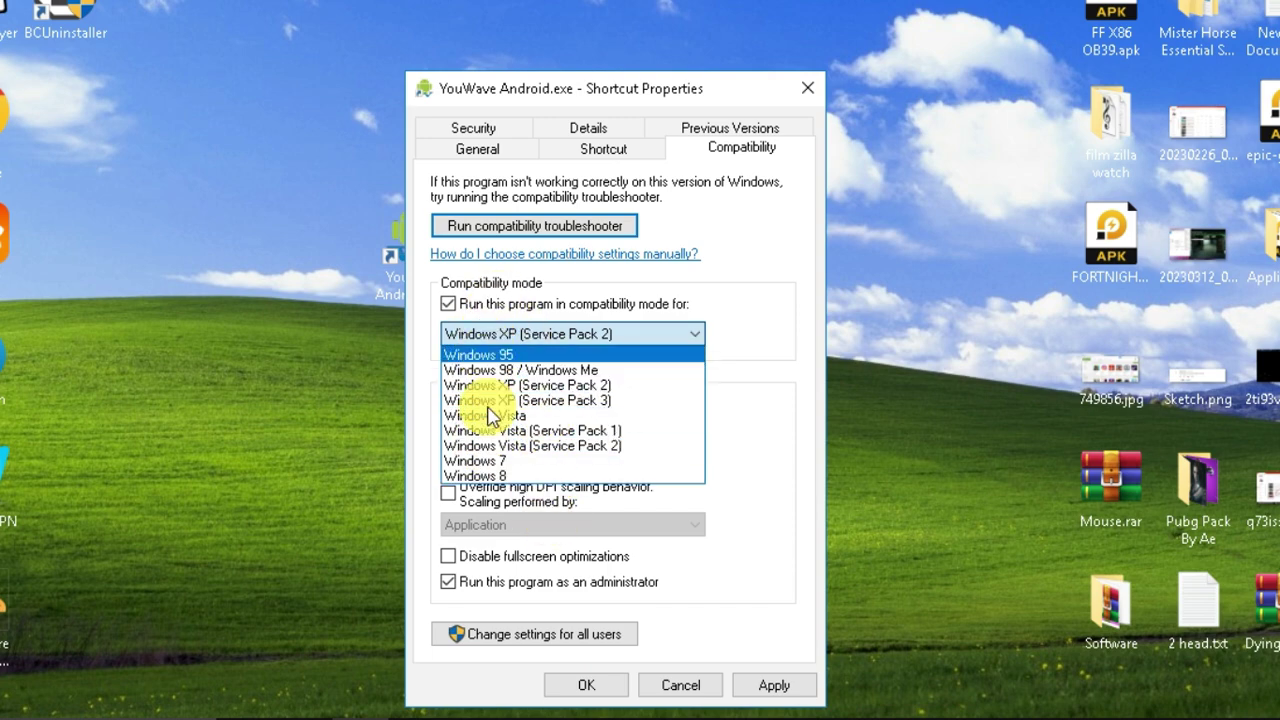
pyautogui.click(450, 296)
pyautogui.click(452, 584)
pyautogui.click(450, 583)
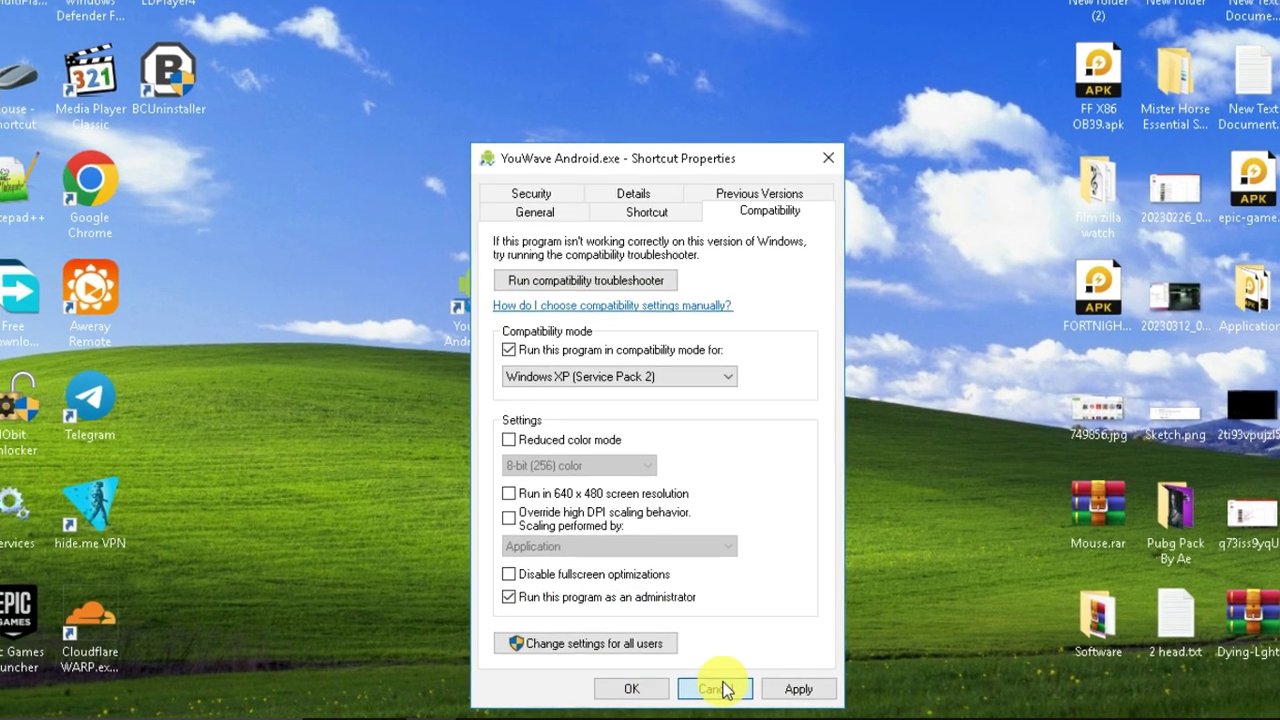
pyautogui.click(682, 686)
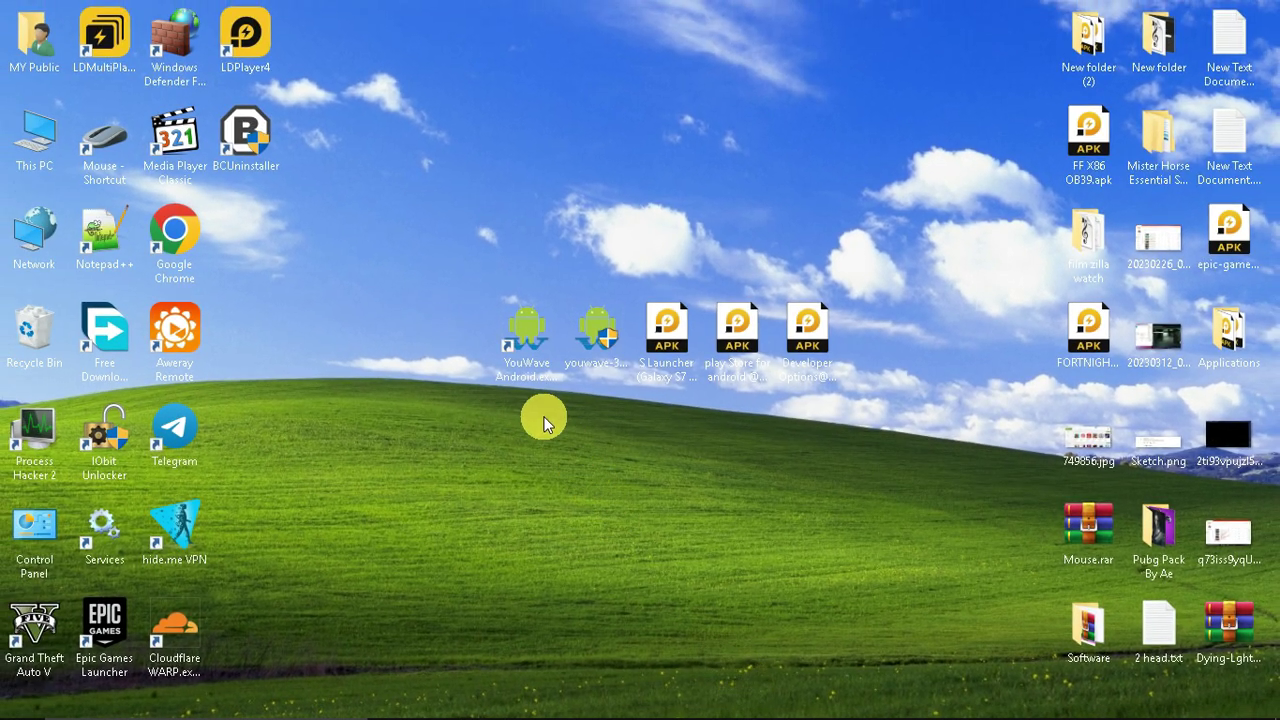
# Step: Launch YouWave Android from its desktop shortcut and move the emulator window toward the middle of the screen
pyautogui.click(537, 391)
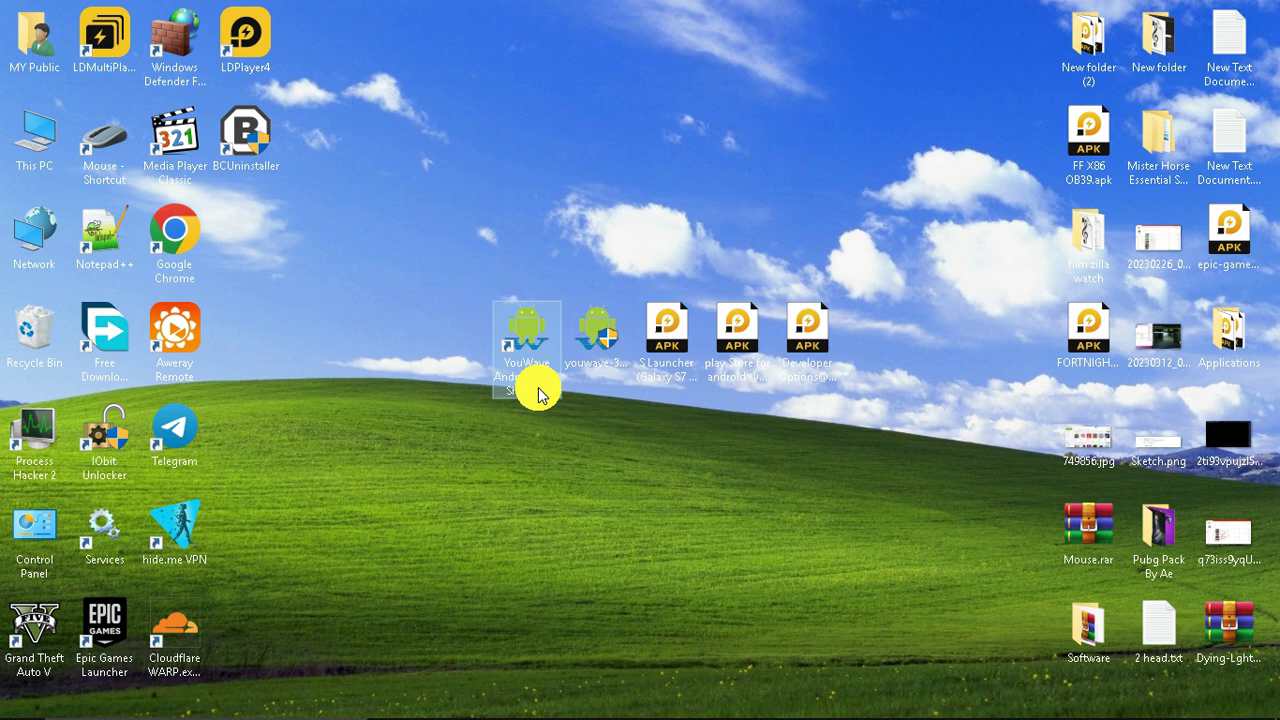
pyautogui.doubleClick(538, 390)
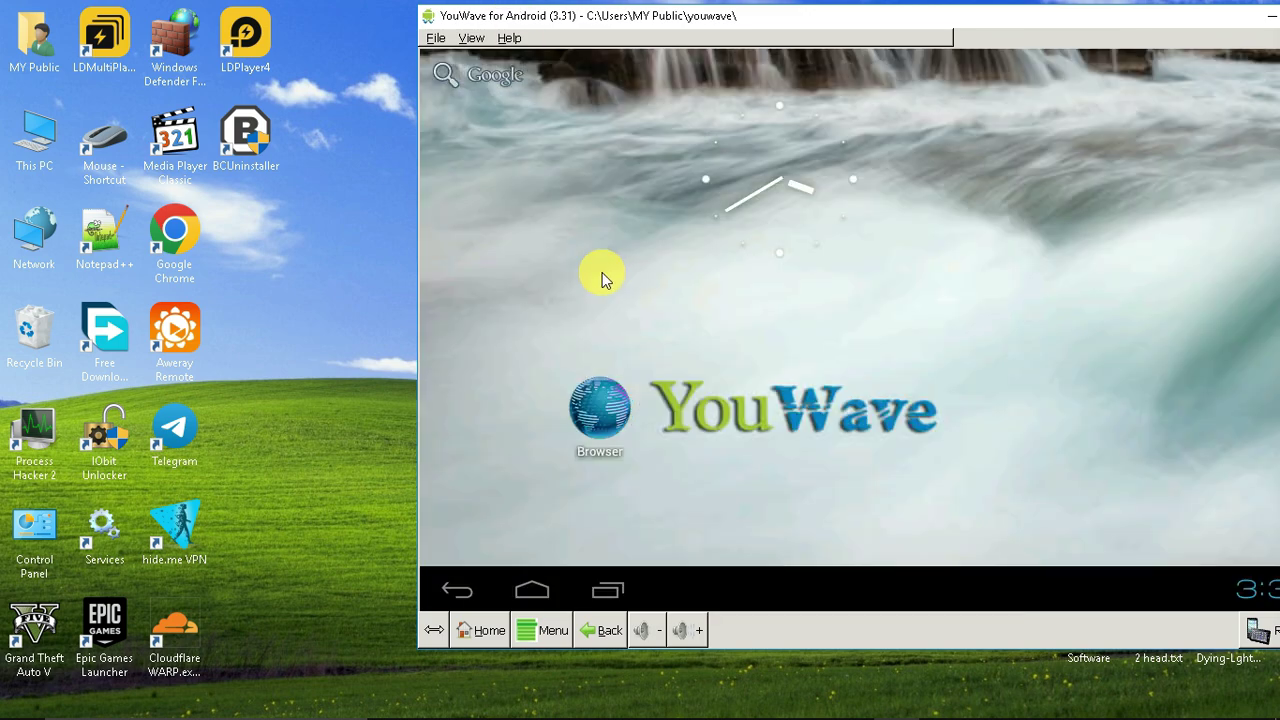
pyautogui.moveTo(903, 23); pyautogui.dragTo(763, 26)
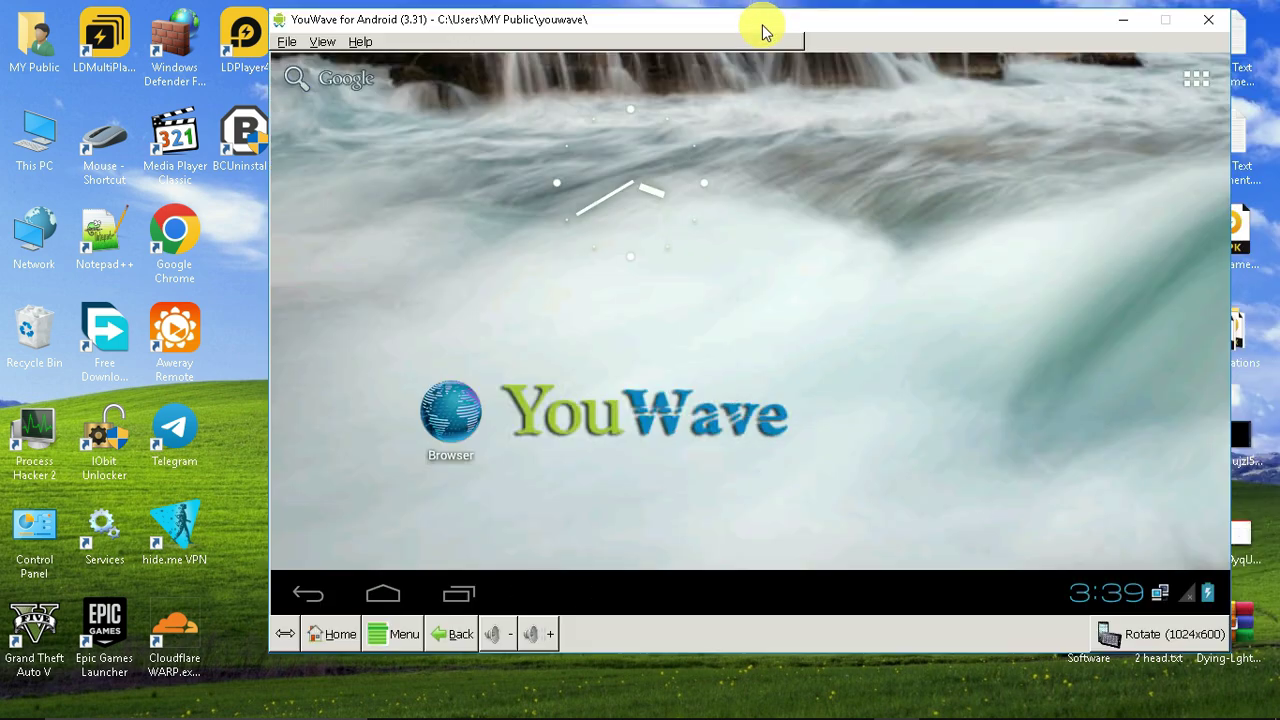
pyautogui.moveTo(688, 47); pyautogui.dragTo(688, 47)
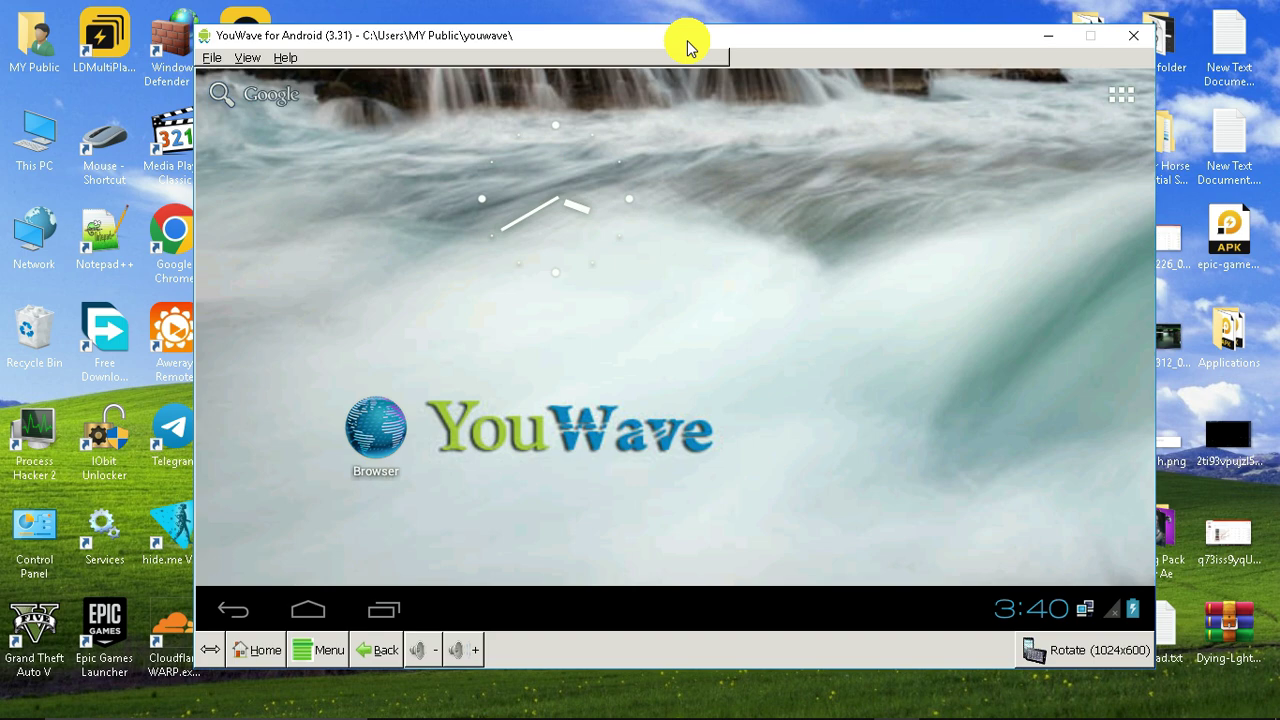
pyautogui.moveTo(688, 47); pyautogui.dragTo(686, 50)
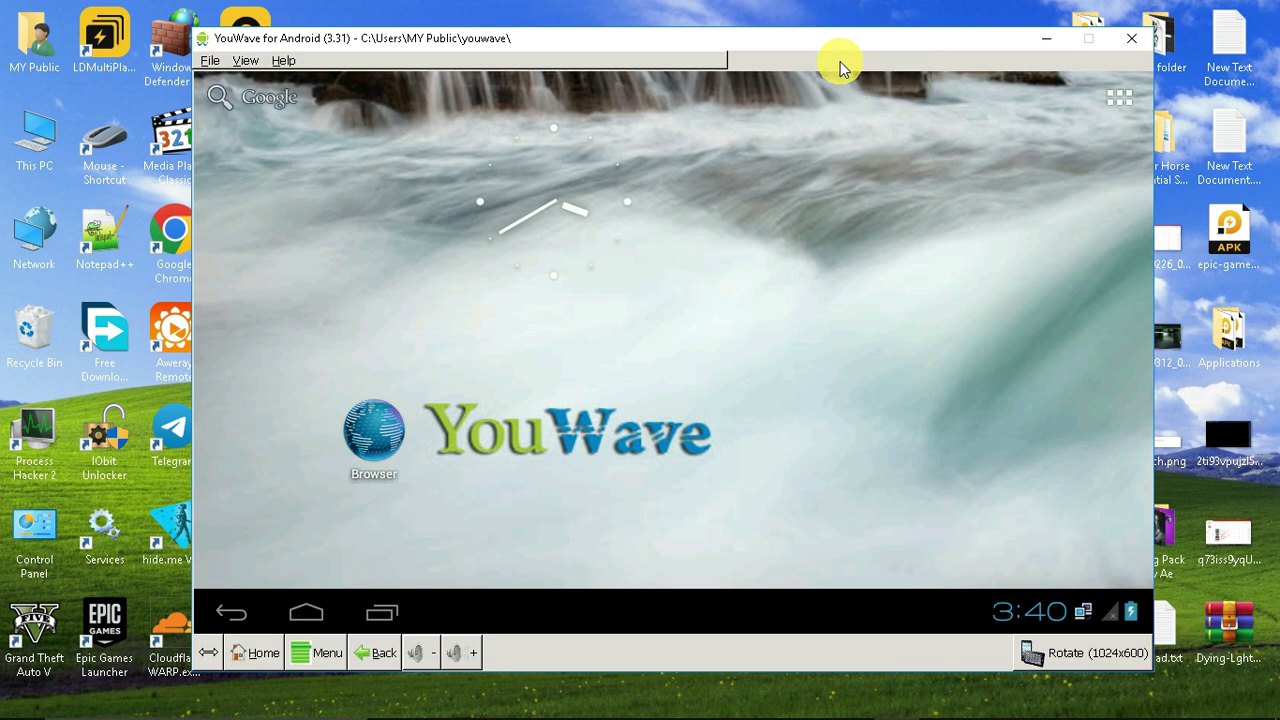
pyautogui.moveTo(642, 238); pyautogui.dragTo(872, 428)
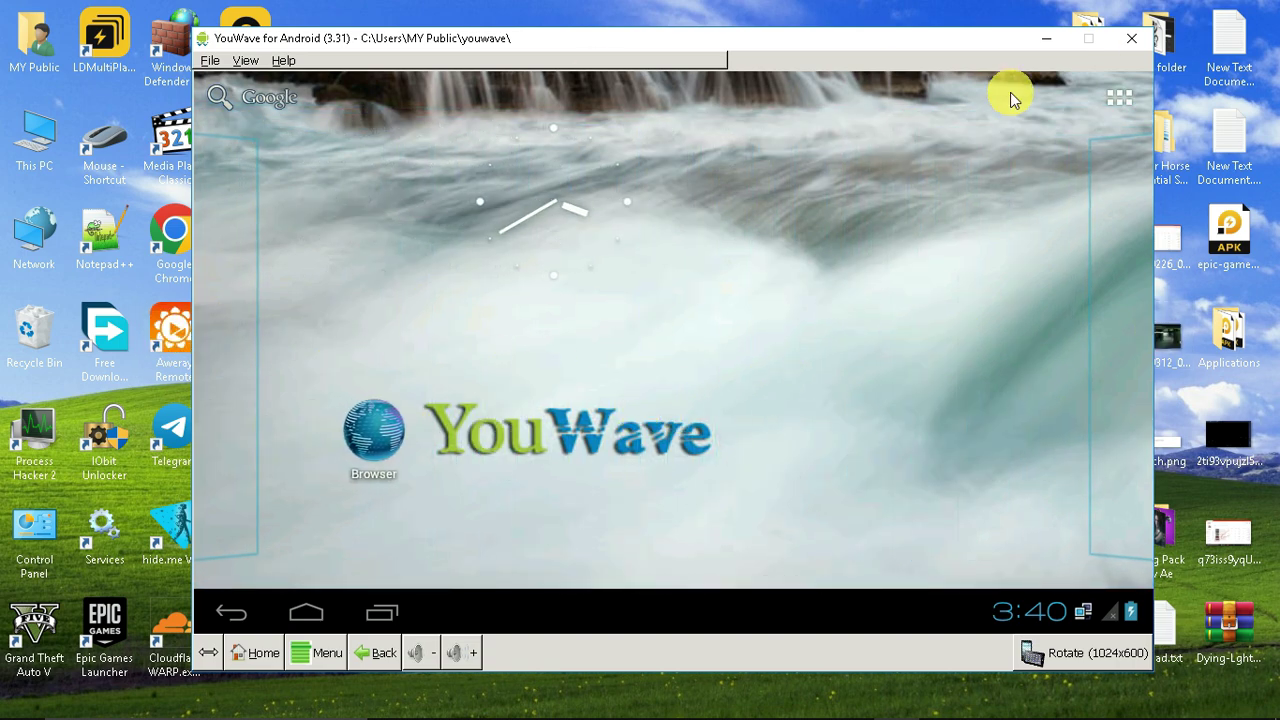
pyautogui.moveTo(658, 165); pyautogui.dragTo(692, 390)
pyautogui.moveTo(888, 275); pyautogui.dragTo(632, 376)
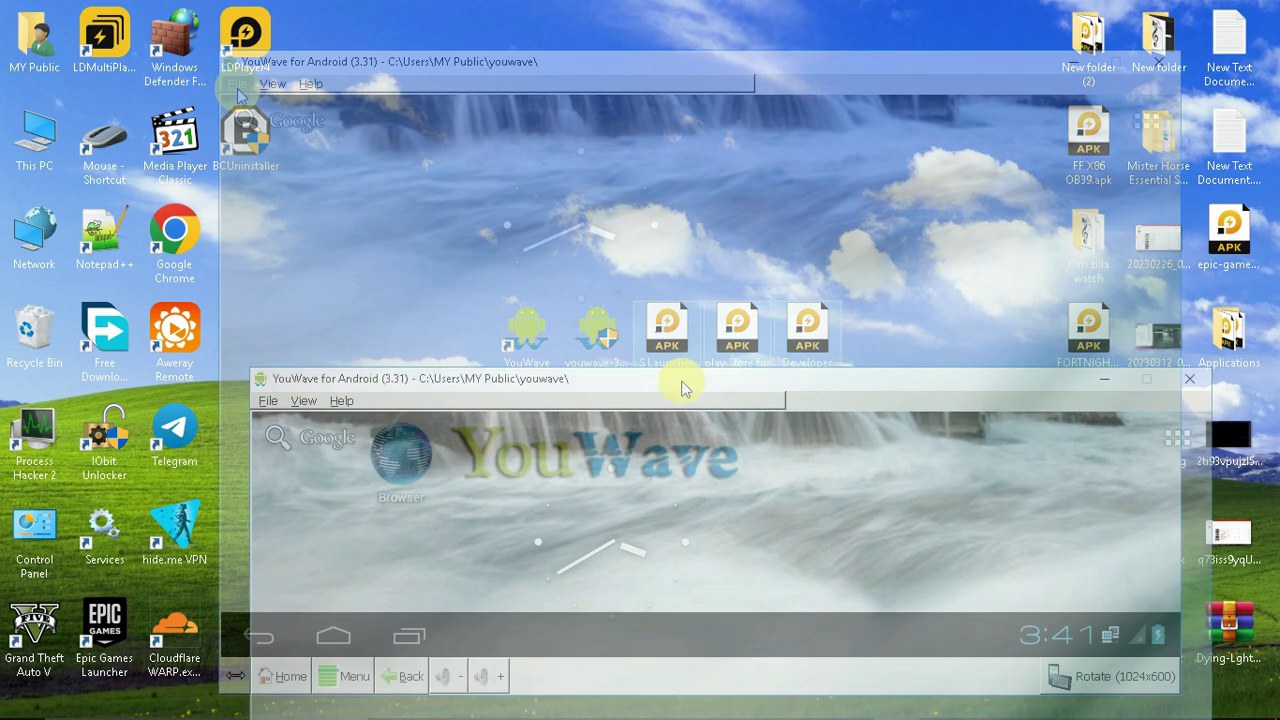
# Step: Set YouWave's apps directory to the Desktop folder
pyautogui.click(237, 83)
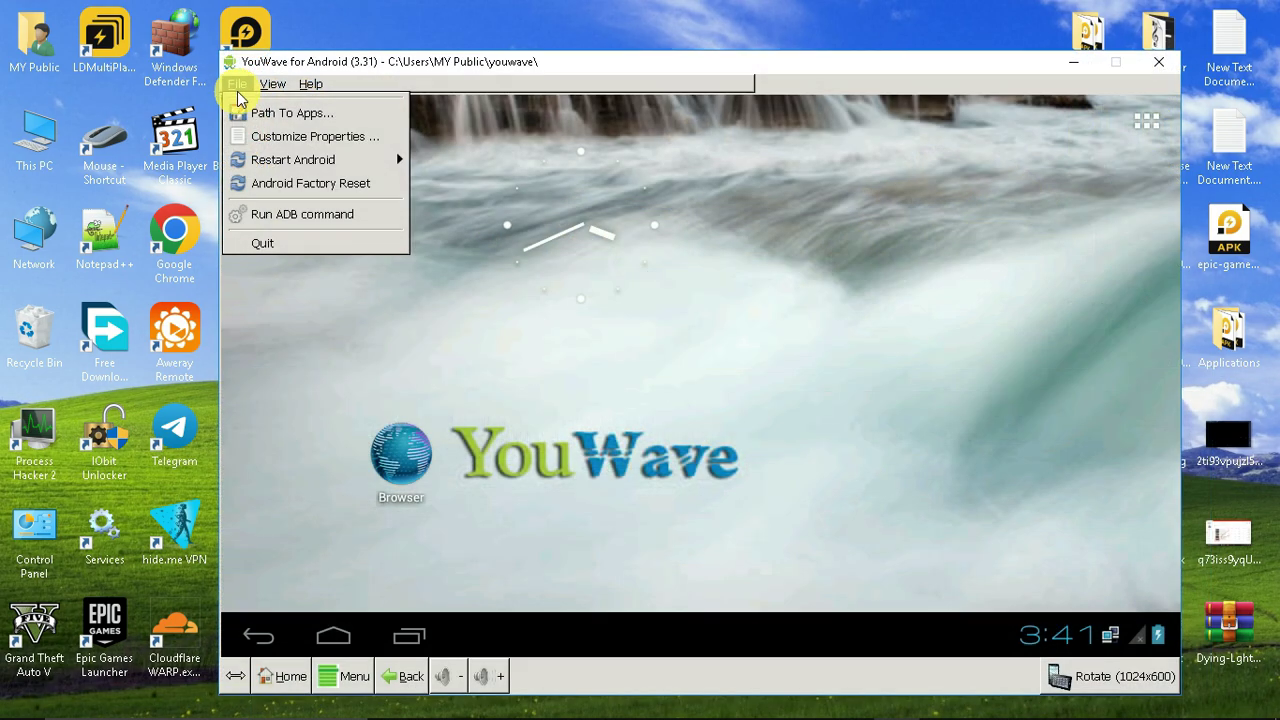
pyautogui.click(300, 113)
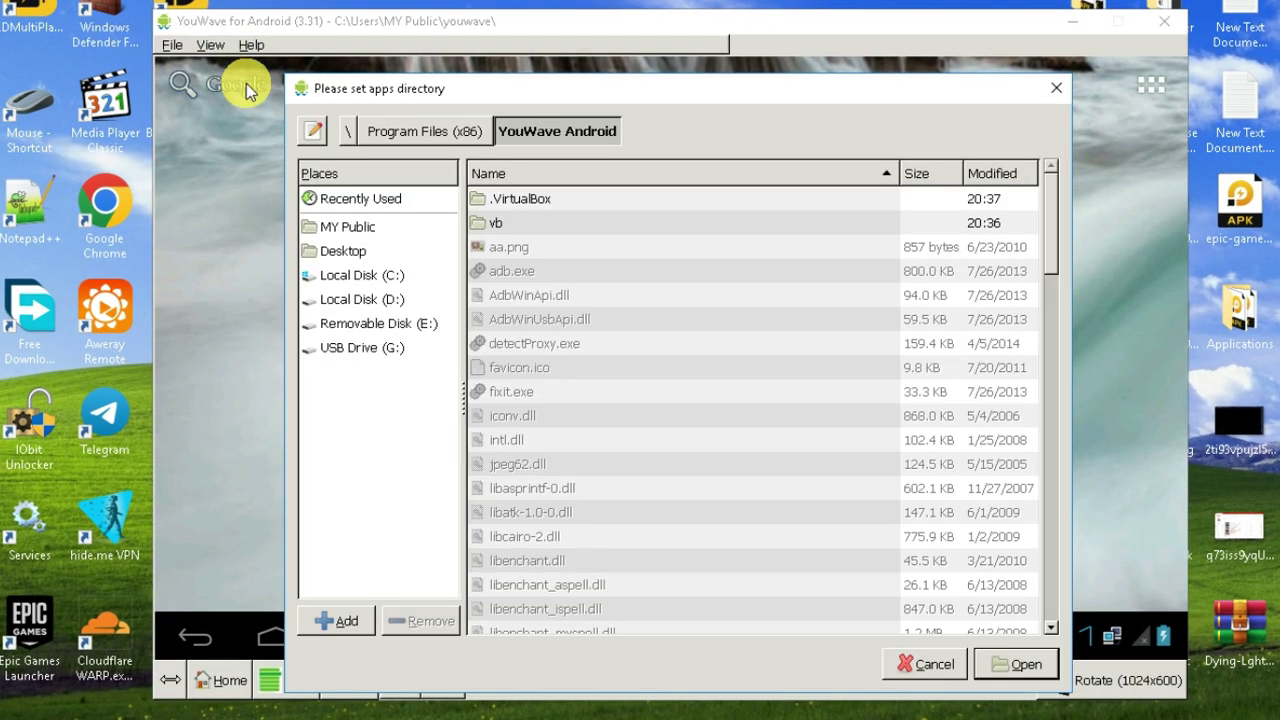
pyautogui.moveTo(488, 98); pyautogui.dragTo(396, 68)
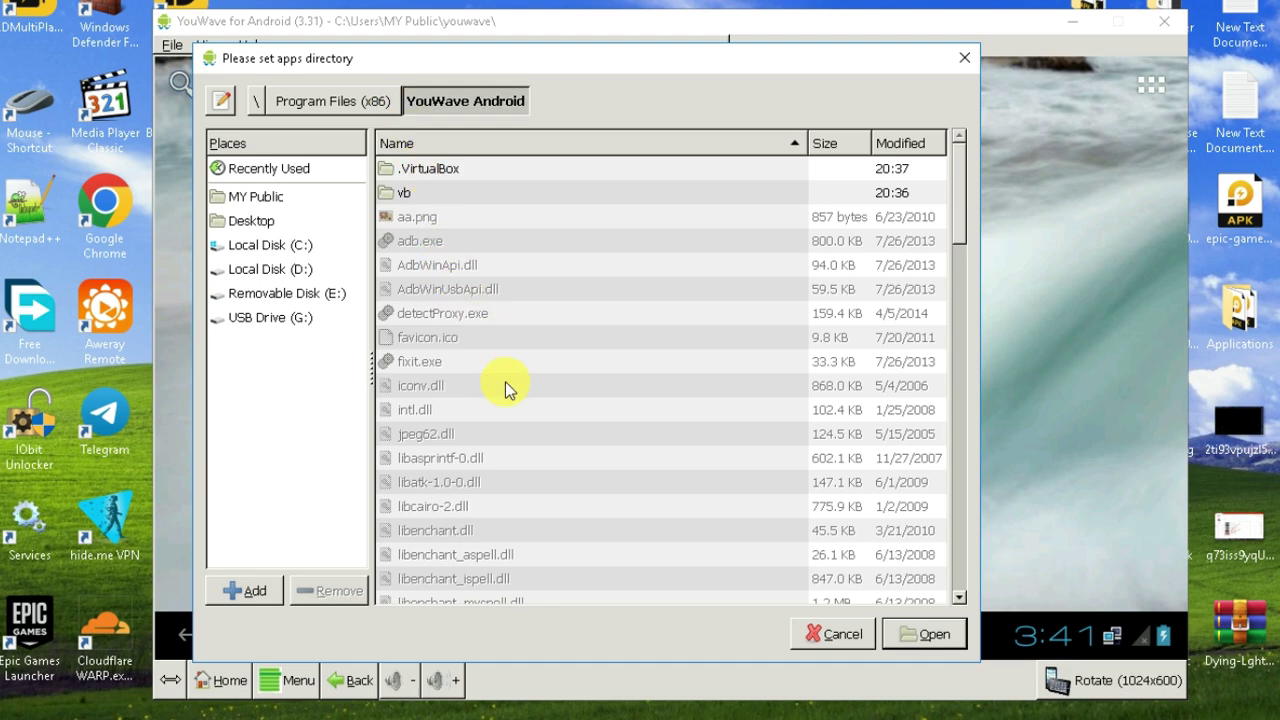
pyautogui.click(252, 220)
pyautogui.click(903, 638)
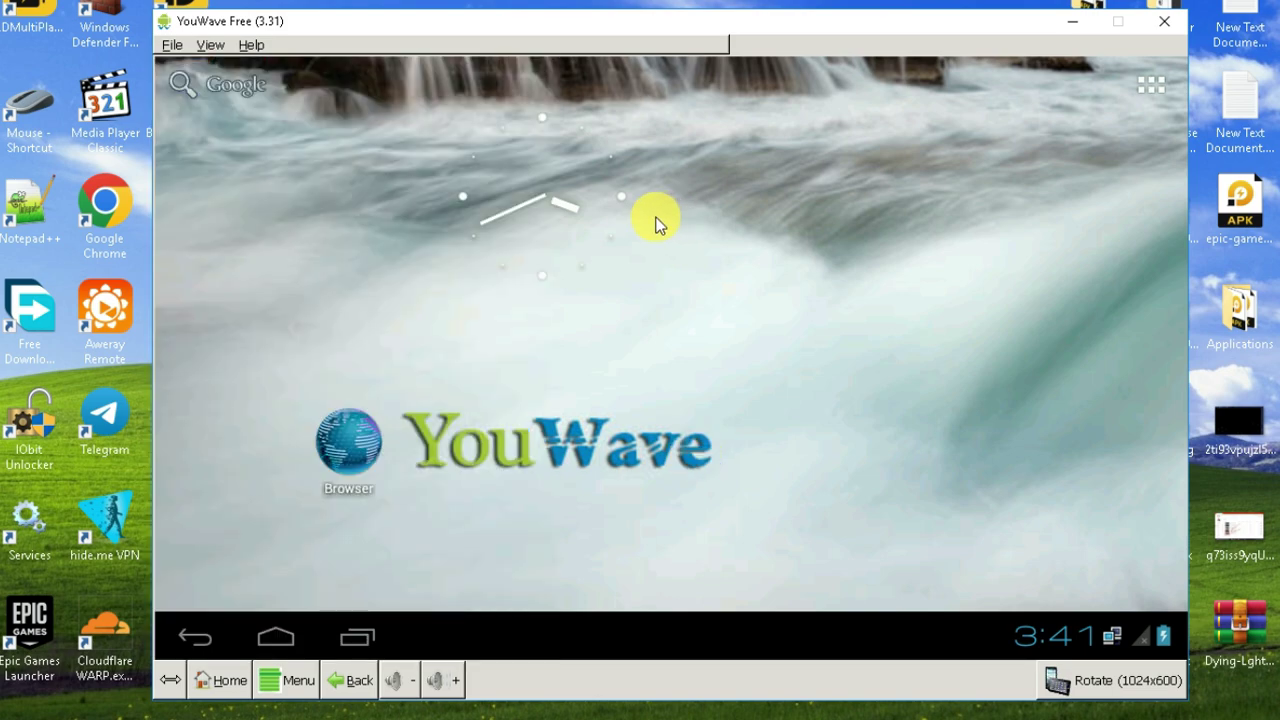
# Step: Display YouWave's list of available apps and open the Developer Options app from it
pyautogui.click(210, 45)
pyautogui.click(245, 82)
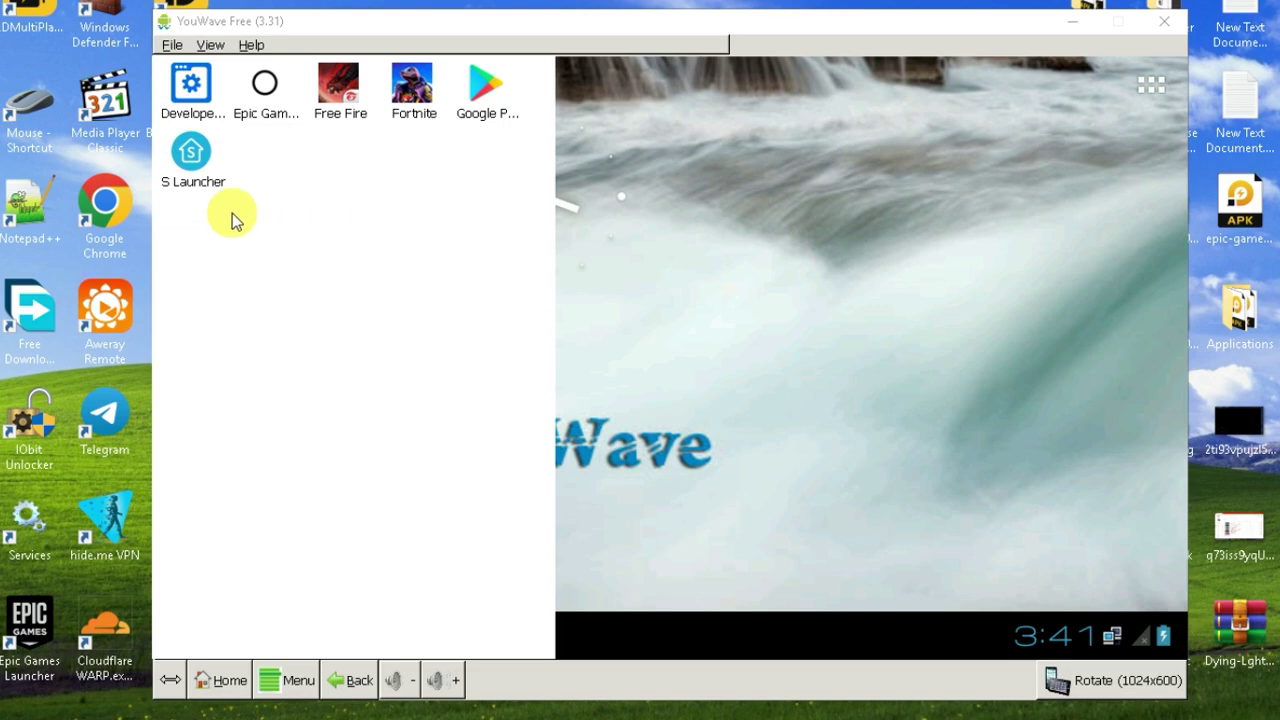
pyautogui.click(193, 95)
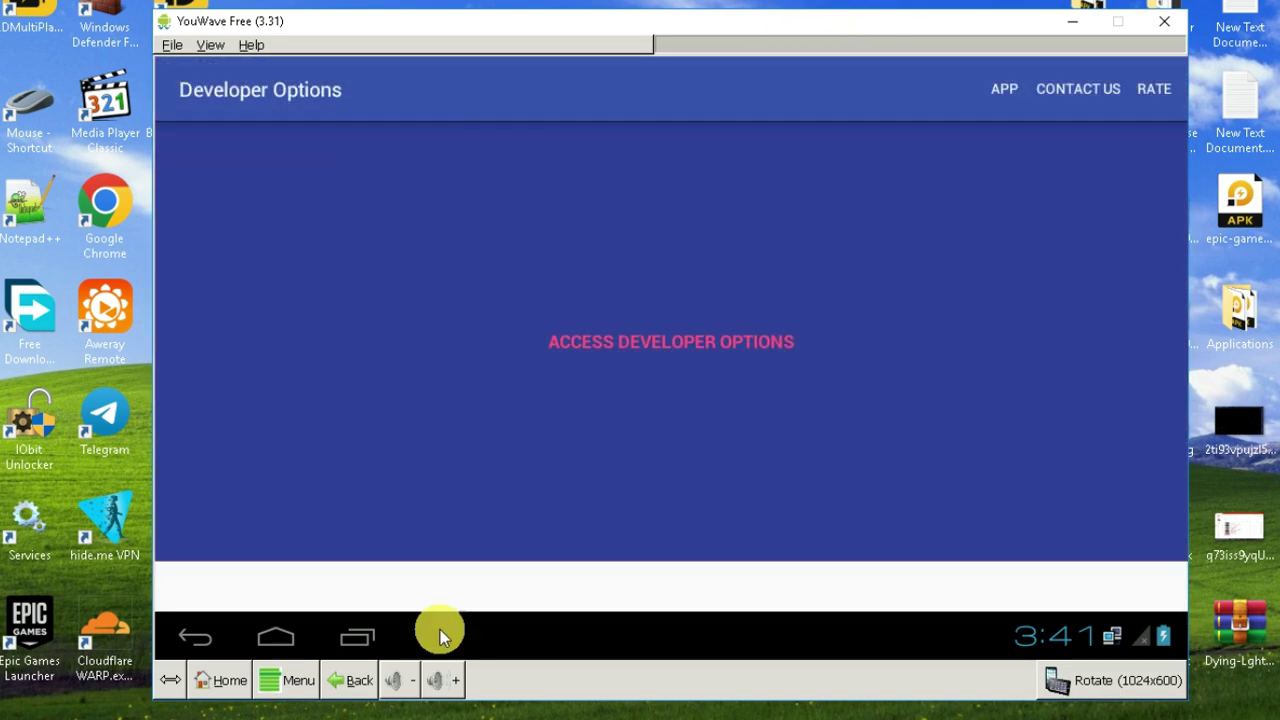
# Step: Leave the Developer Options app and bring up the list of available apps again
pyautogui.click(352, 680)
pyautogui.click(210, 45)
pyautogui.click(232, 66)
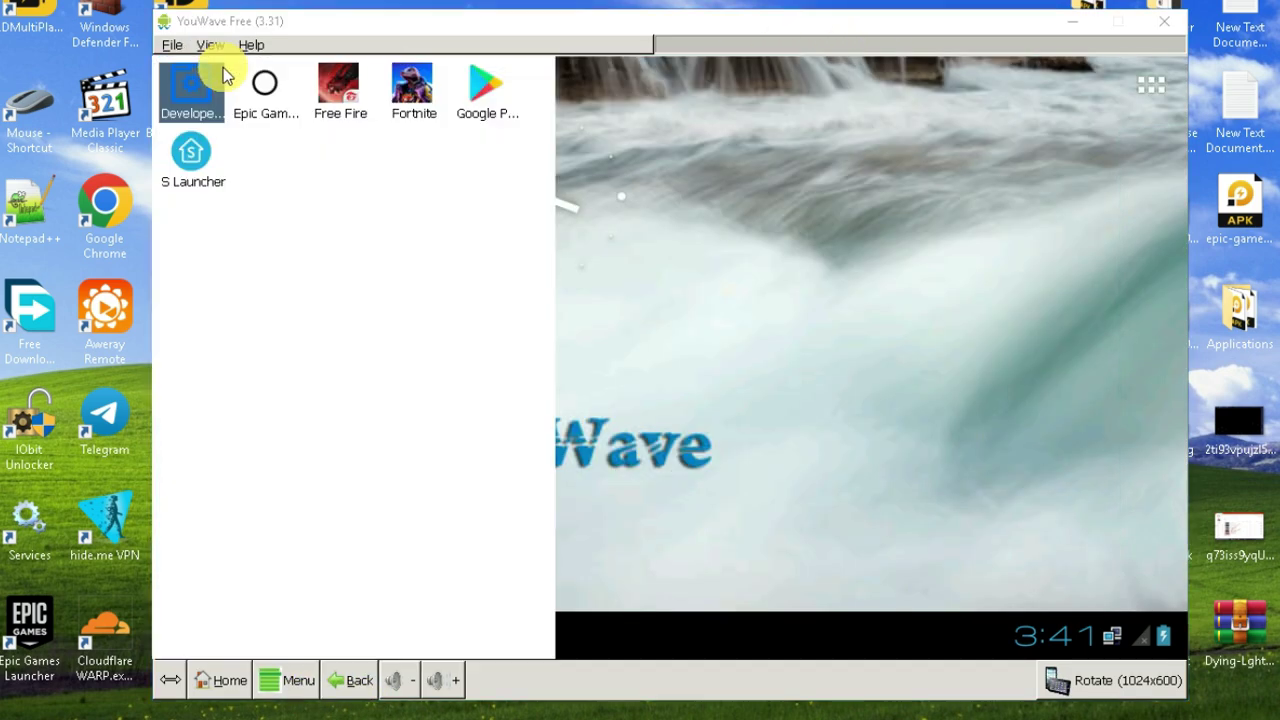
# Step: Install S Launcher in the emulator from YouWave's list of available apps
pyautogui.click(195, 172)
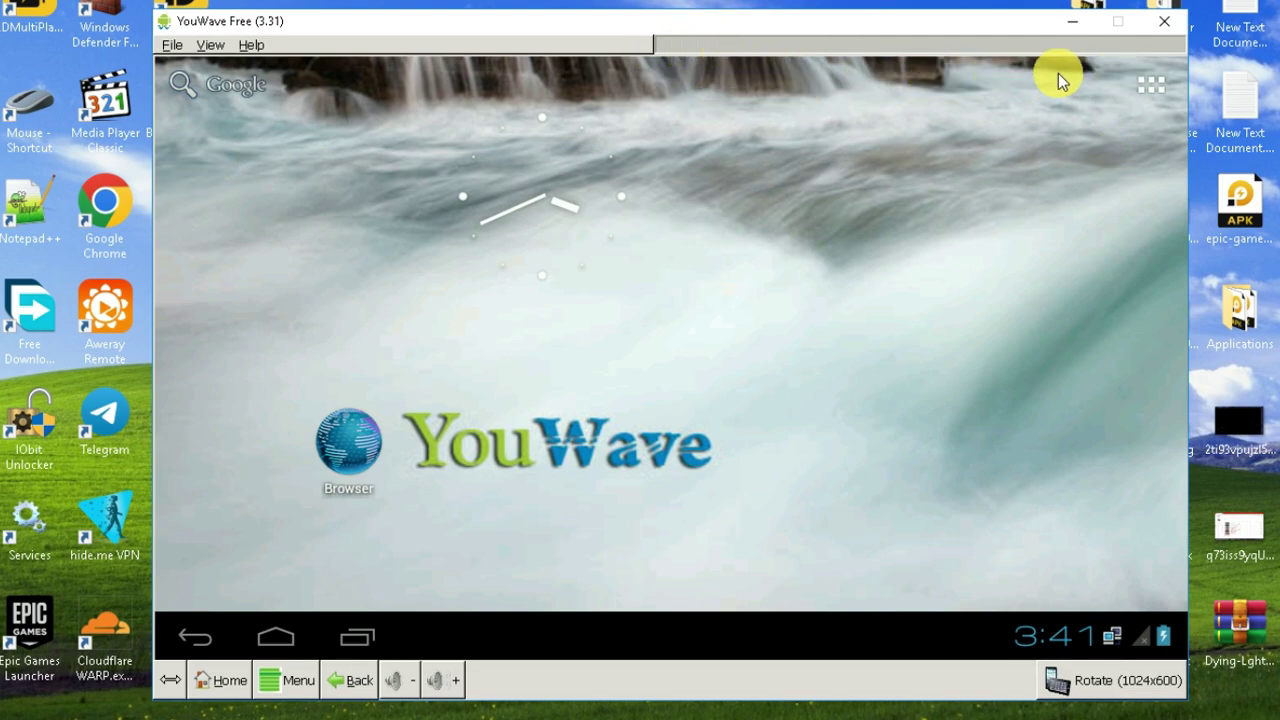
pyautogui.click(210, 45)
pyautogui.click(232, 66)
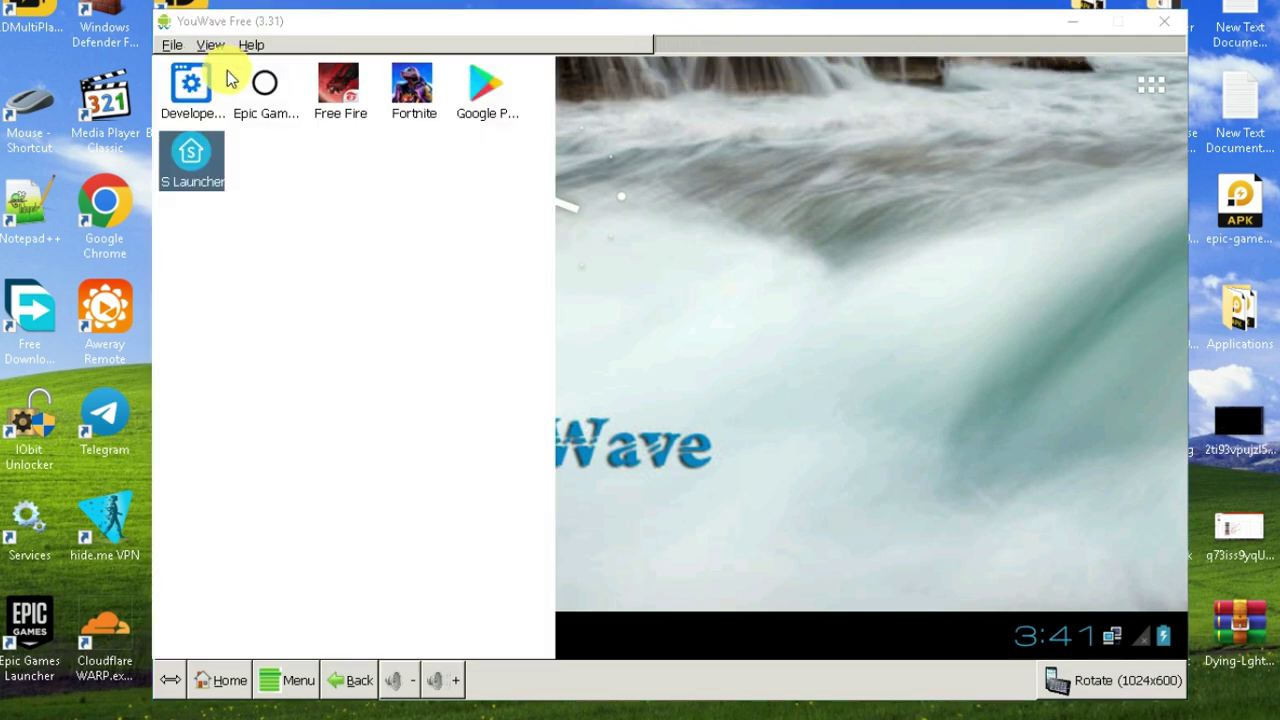
pyautogui.click(205, 168)
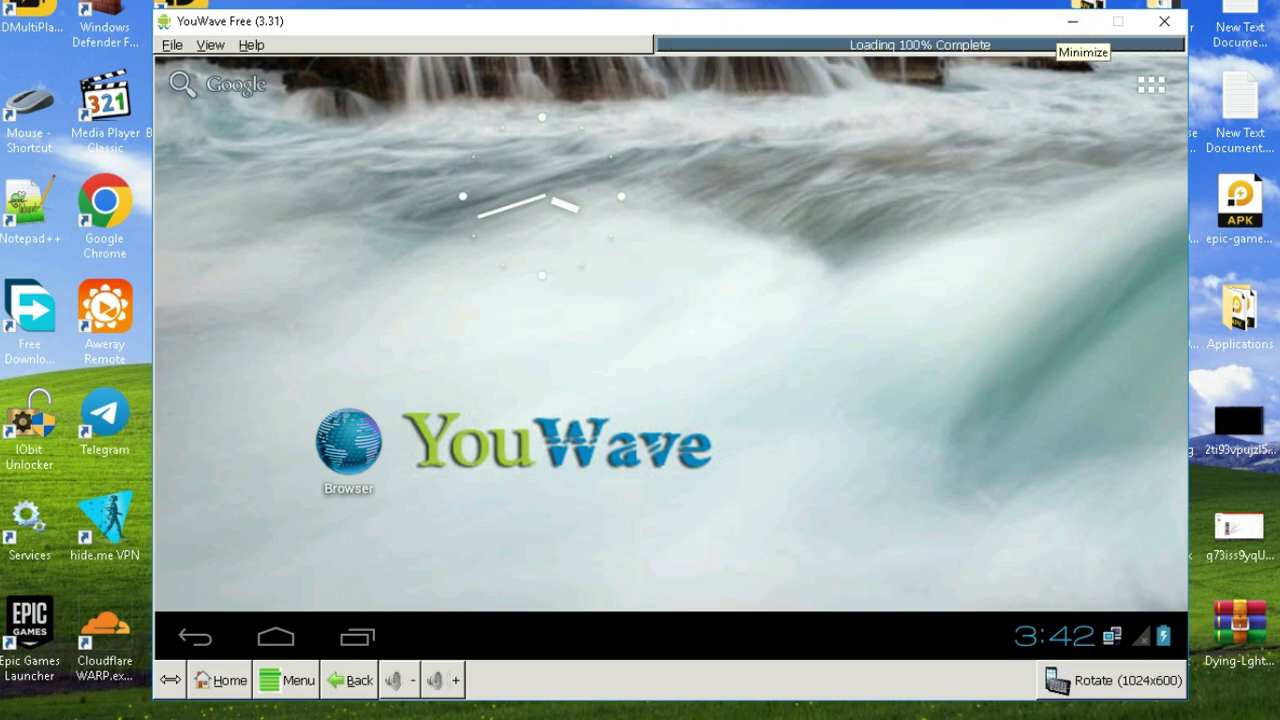
# Step: Display the list of available apps again and install Google Play Store from it
pyautogui.click(214, 50)
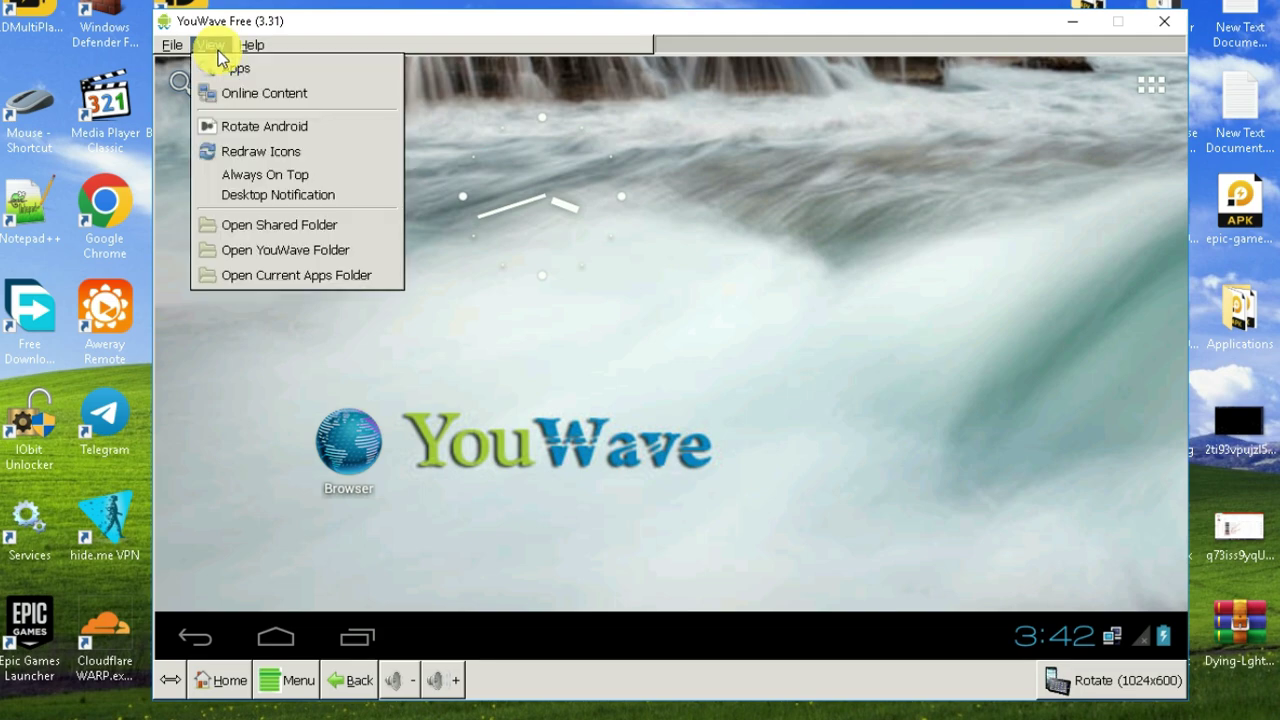
pyautogui.click(350, 92)
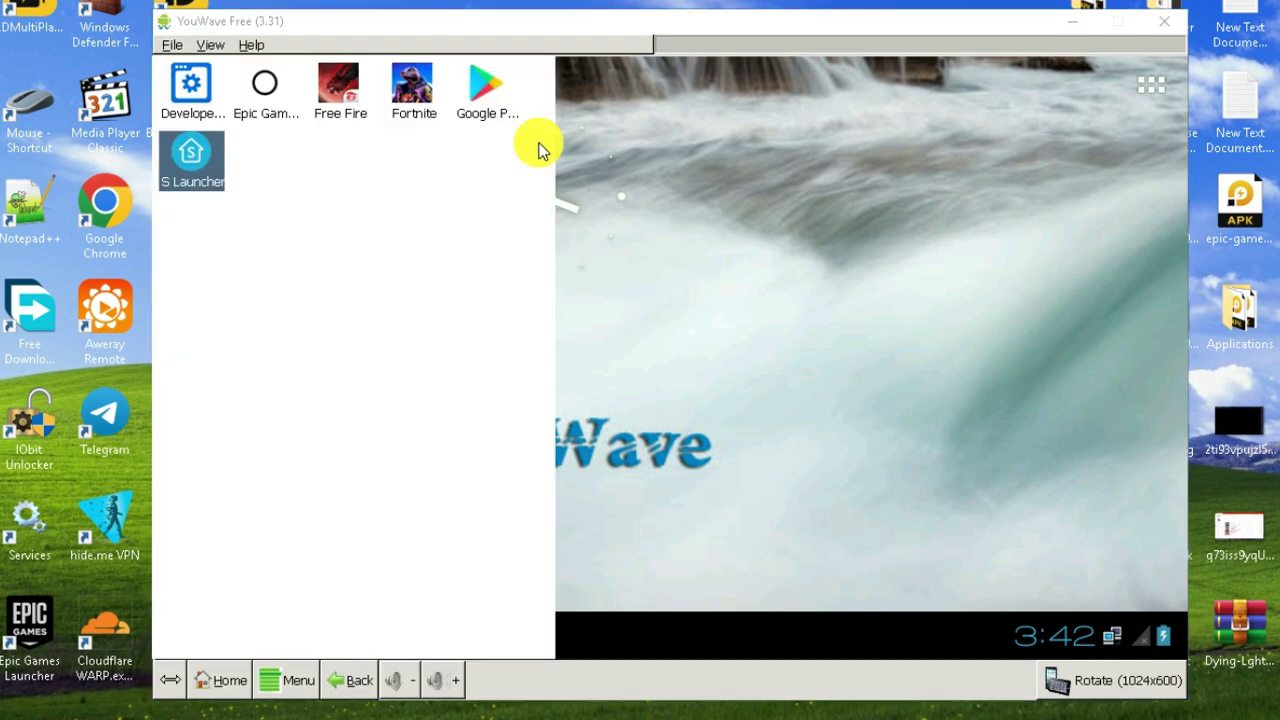
pyautogui.click(500, 93)
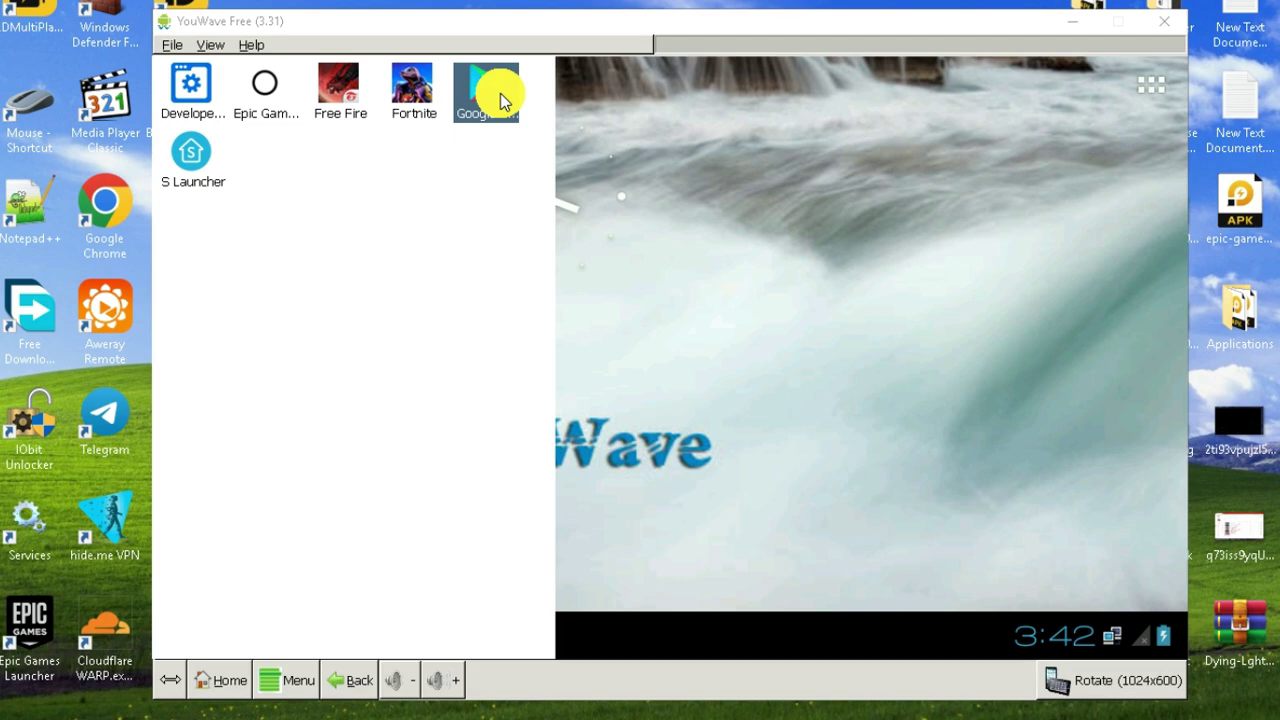
pyautogui.click(500, 93)
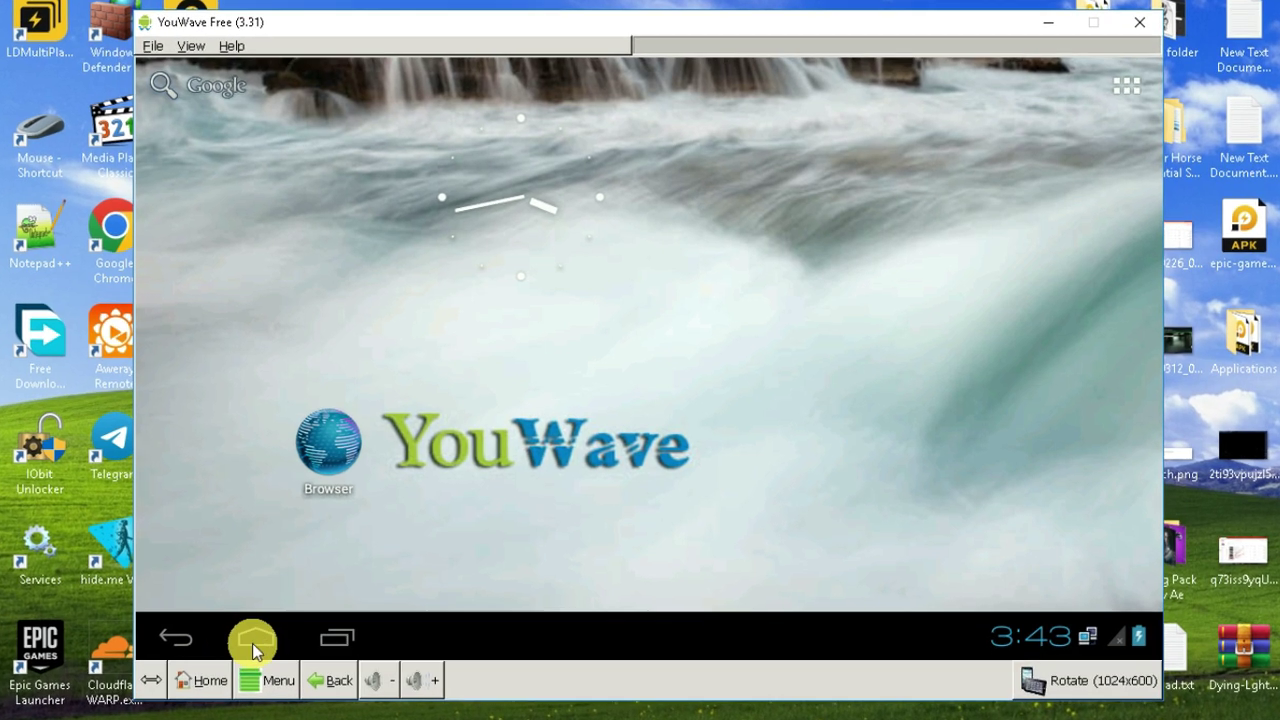
# Step: Set S Launcher as the default home app, complete its welcome screen and show its app drawer
pyautogui.click(258, 640)
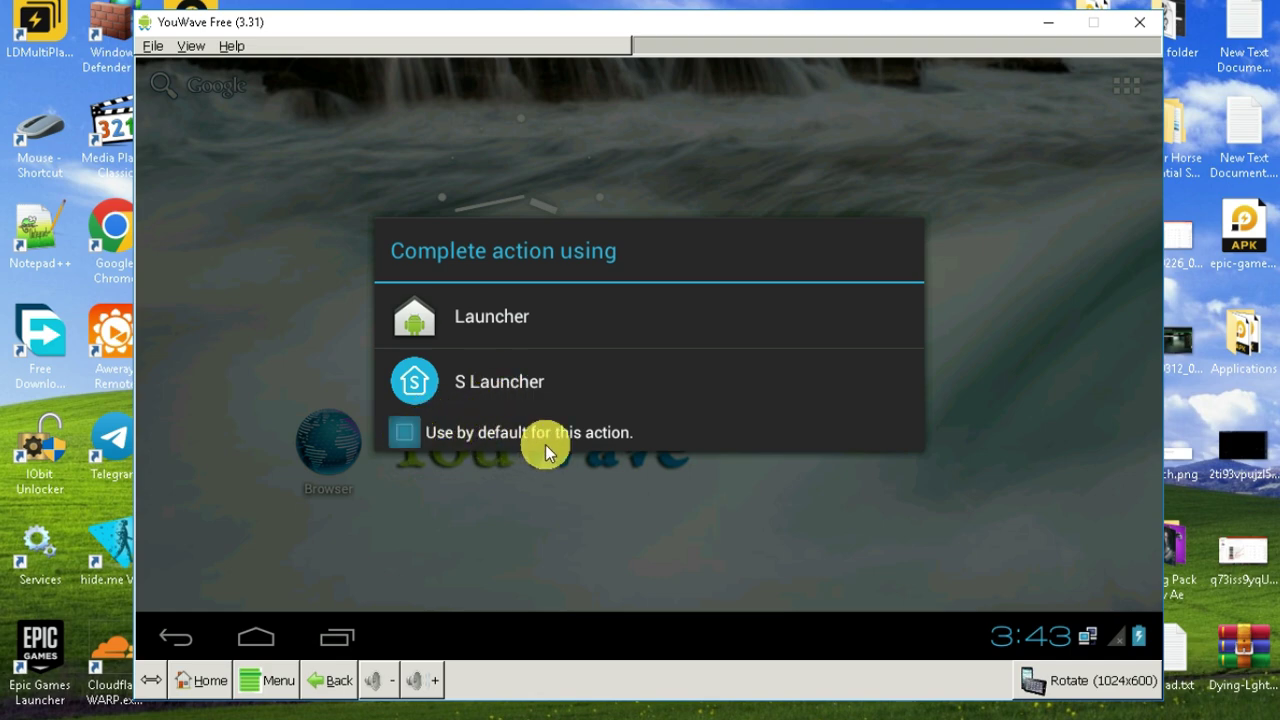
pyautogui.click(482, 430)
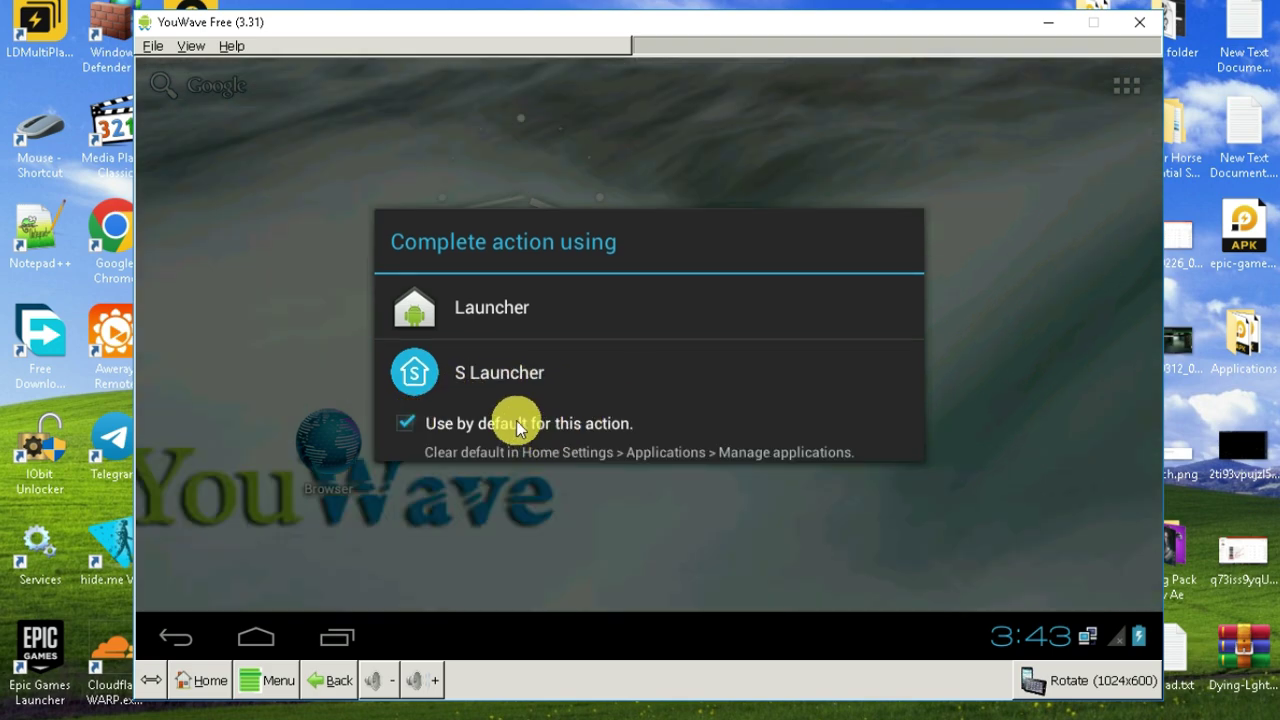
pyautogui.click(555, 380)
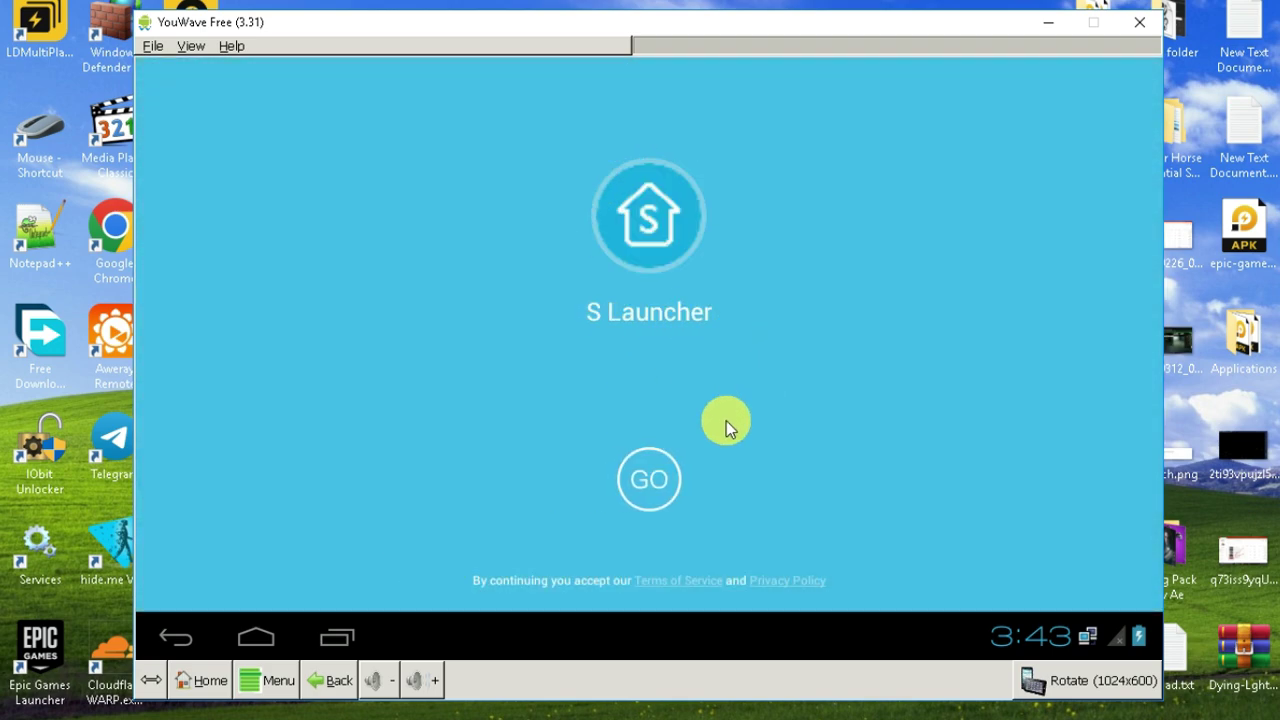
pyautogui.click(649, 479)
pyautogui.click(1098, 92)
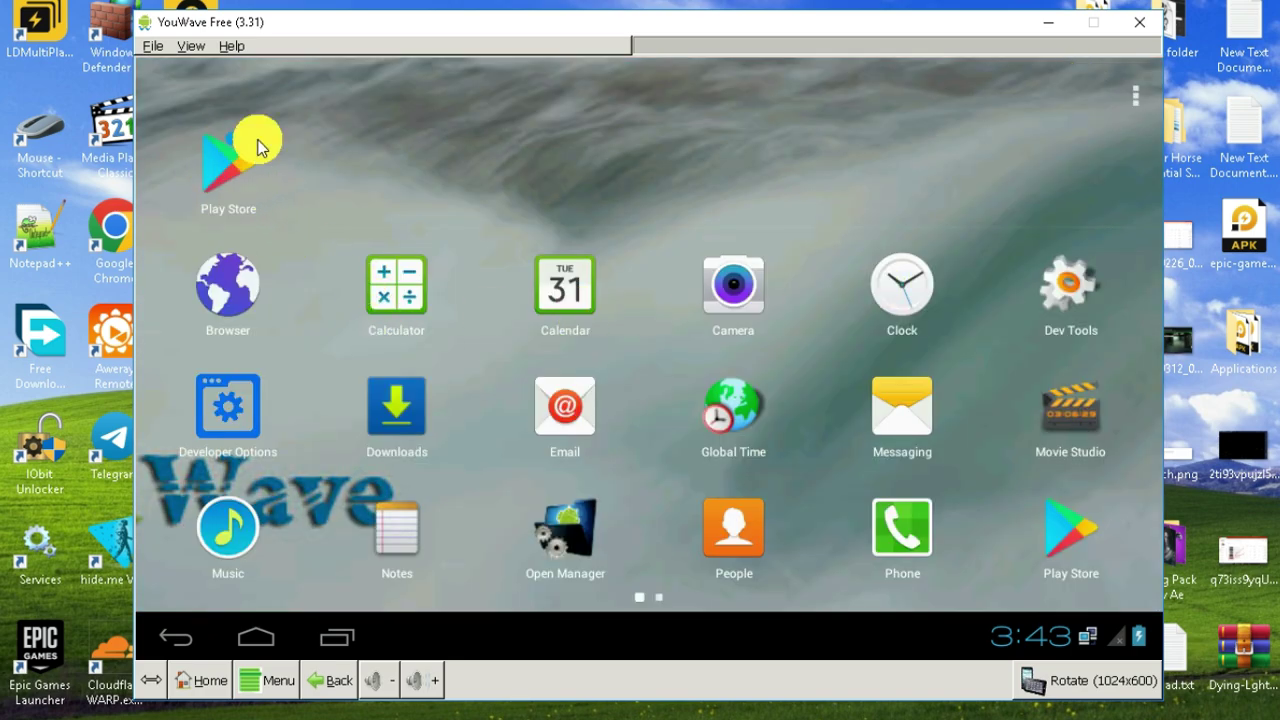
# Step: Lower the emulator's volume by two levels, and show the home screen options before returning to the home screen
pyautogui.click(378, 684)
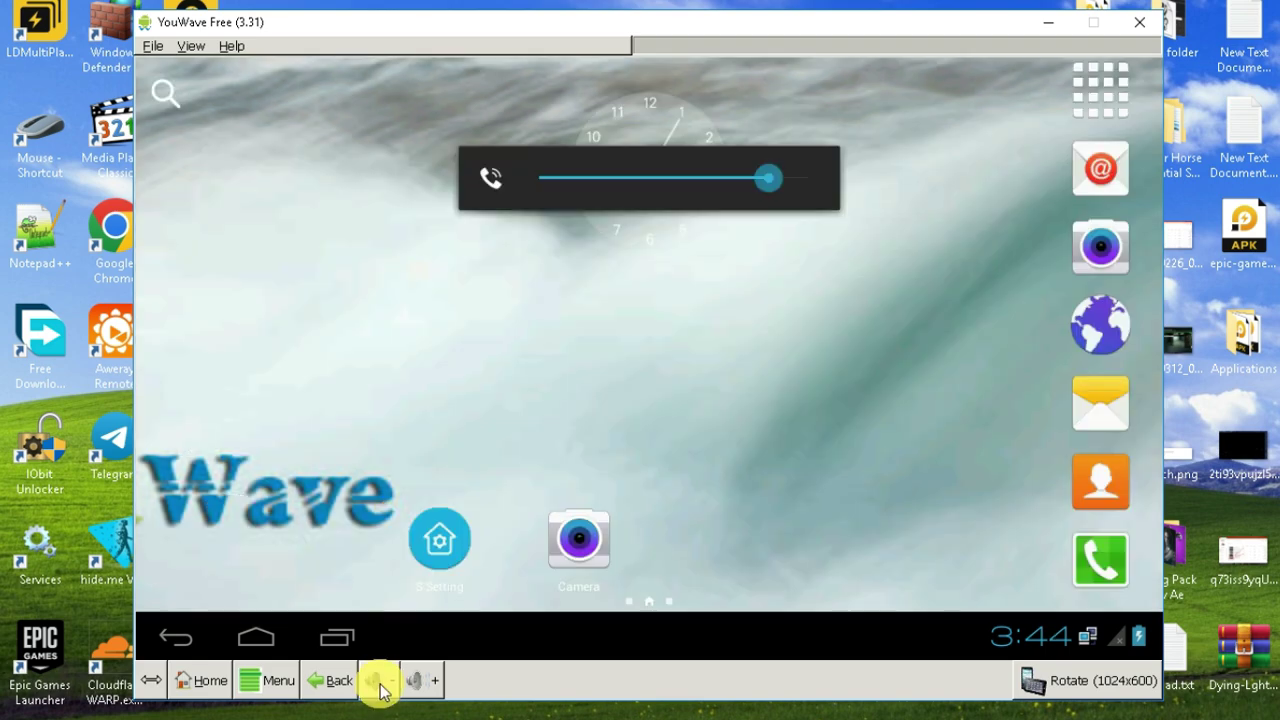
pyautogui.click(378, 684)
pyautogui.click(282, 686)
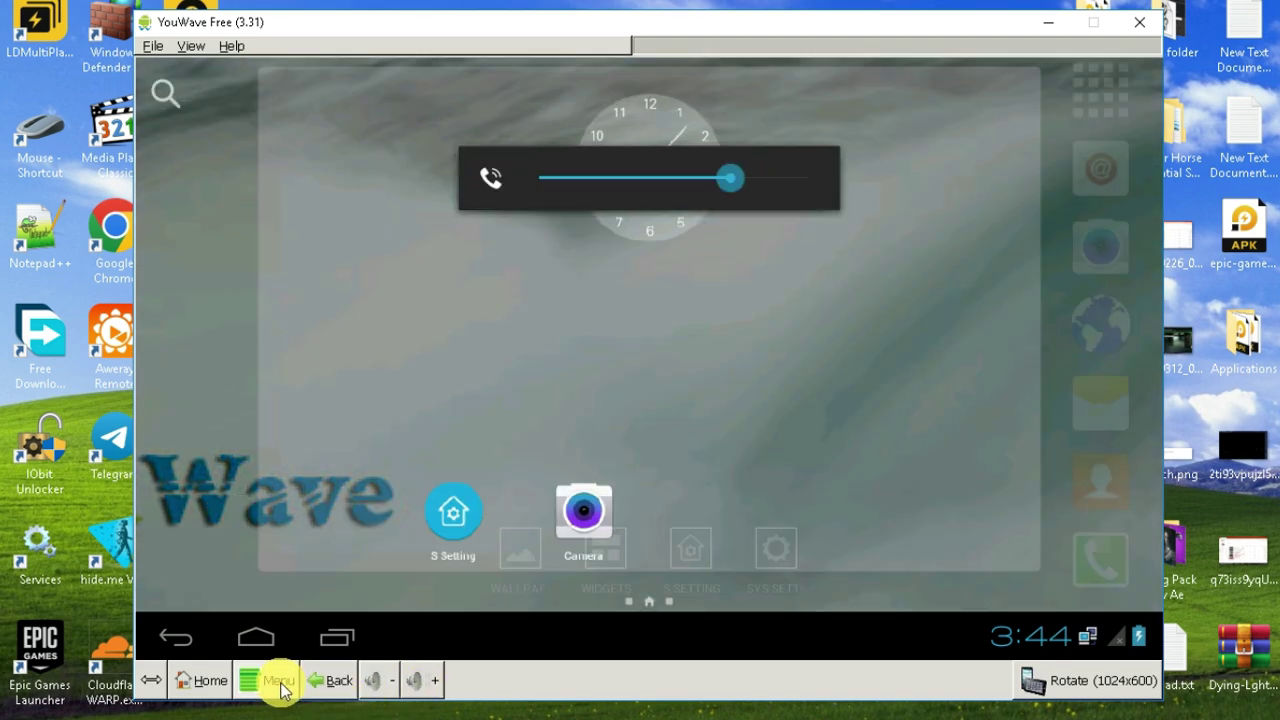
pyautogui.click(268, 637)
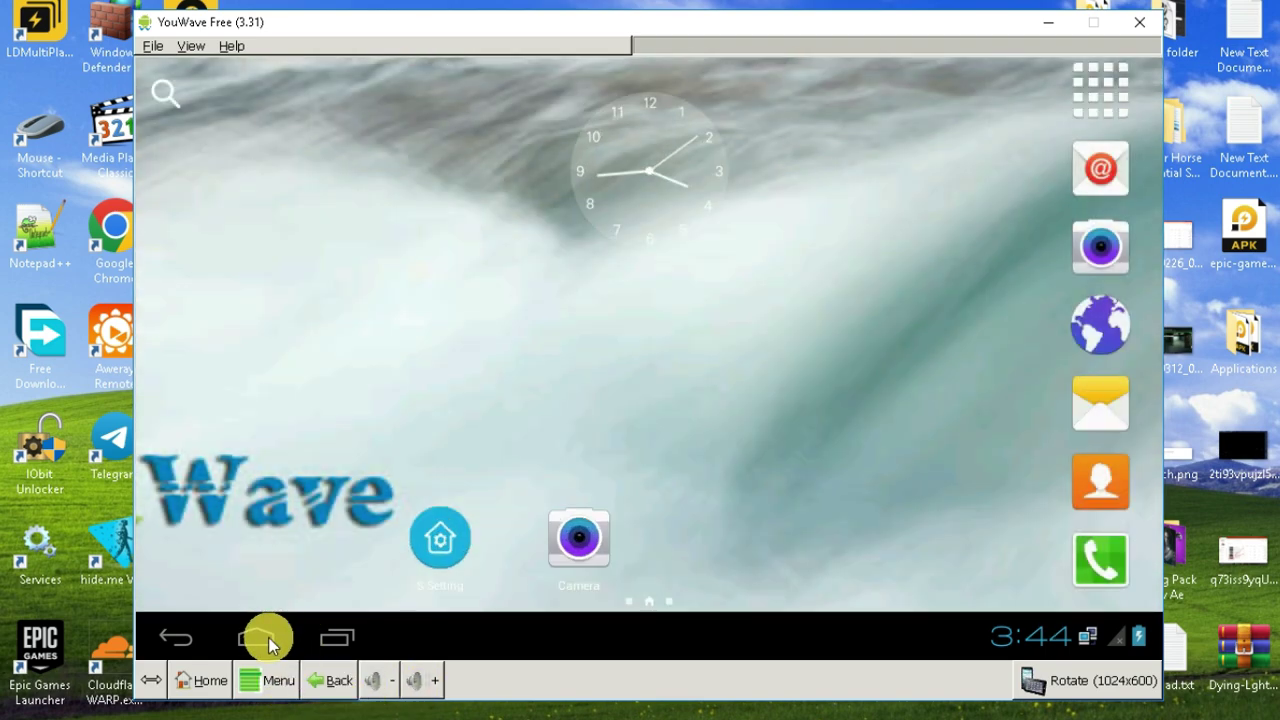
# Step: Rotate the Android screen to portrait at 600x1024 and back to landscape at 1024x600
pyautogui.click(278, 680)
pyautogui.click(278, 680)
pyautogui.click(1092, 681)
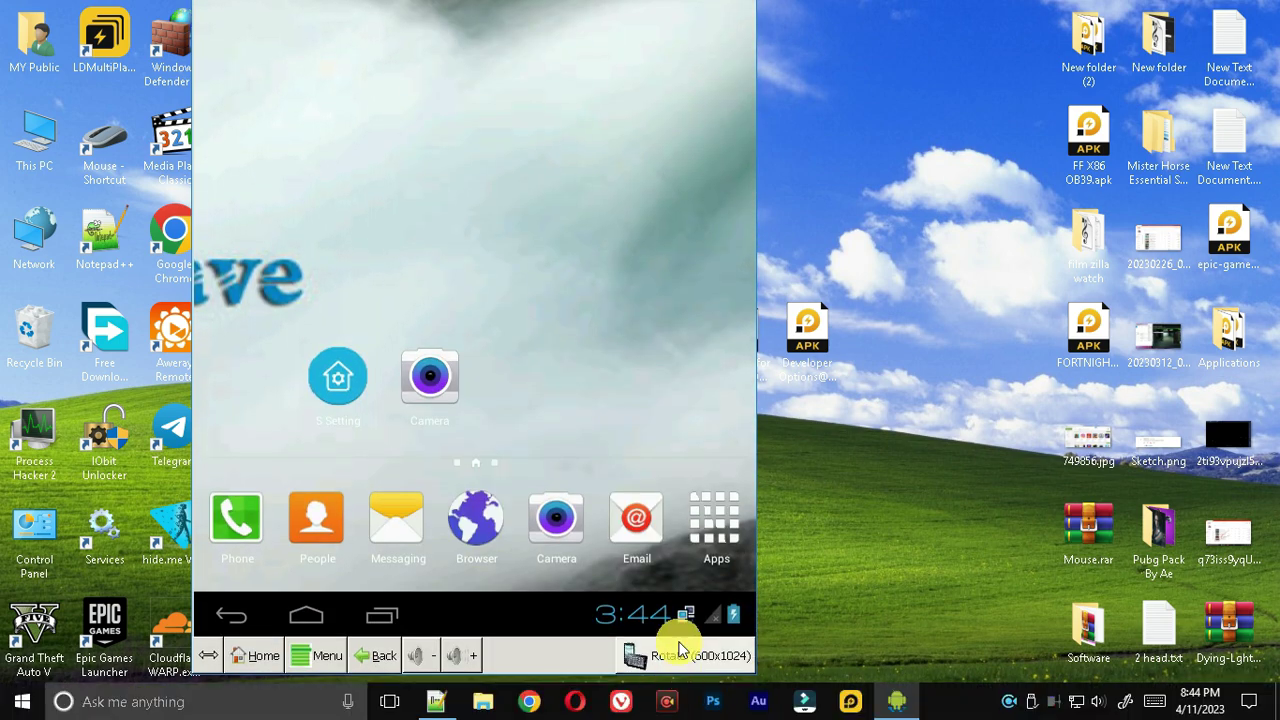
pyautogui.click(678, 652)
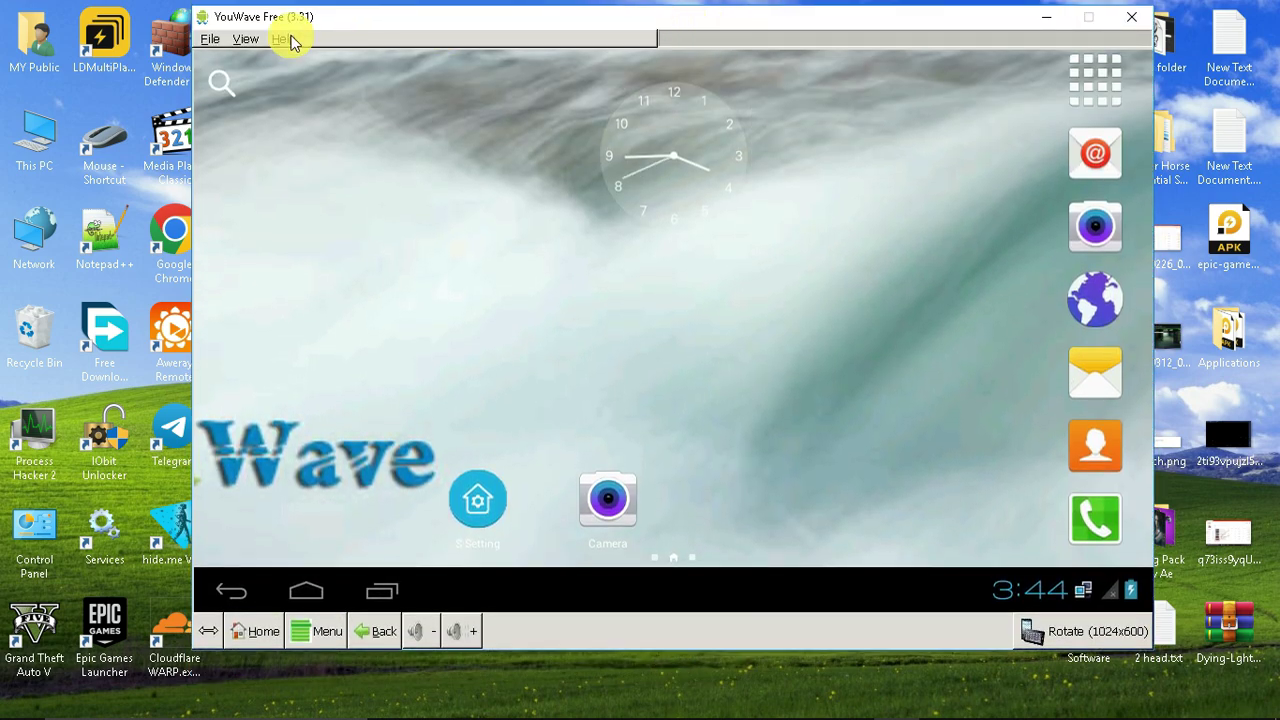
# Step: Examine the screen resolutions available for restarting Android
pyautogui.click(210, 40)
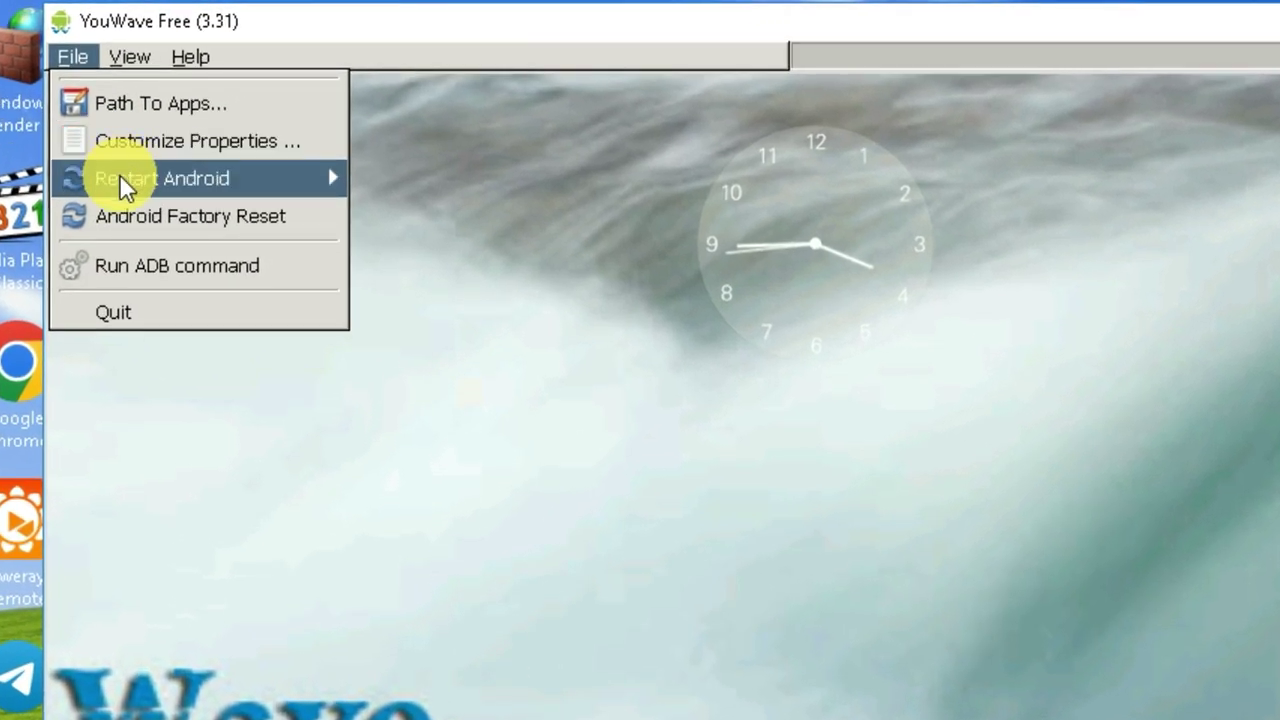
pyautogui.moveTo(205, 190)
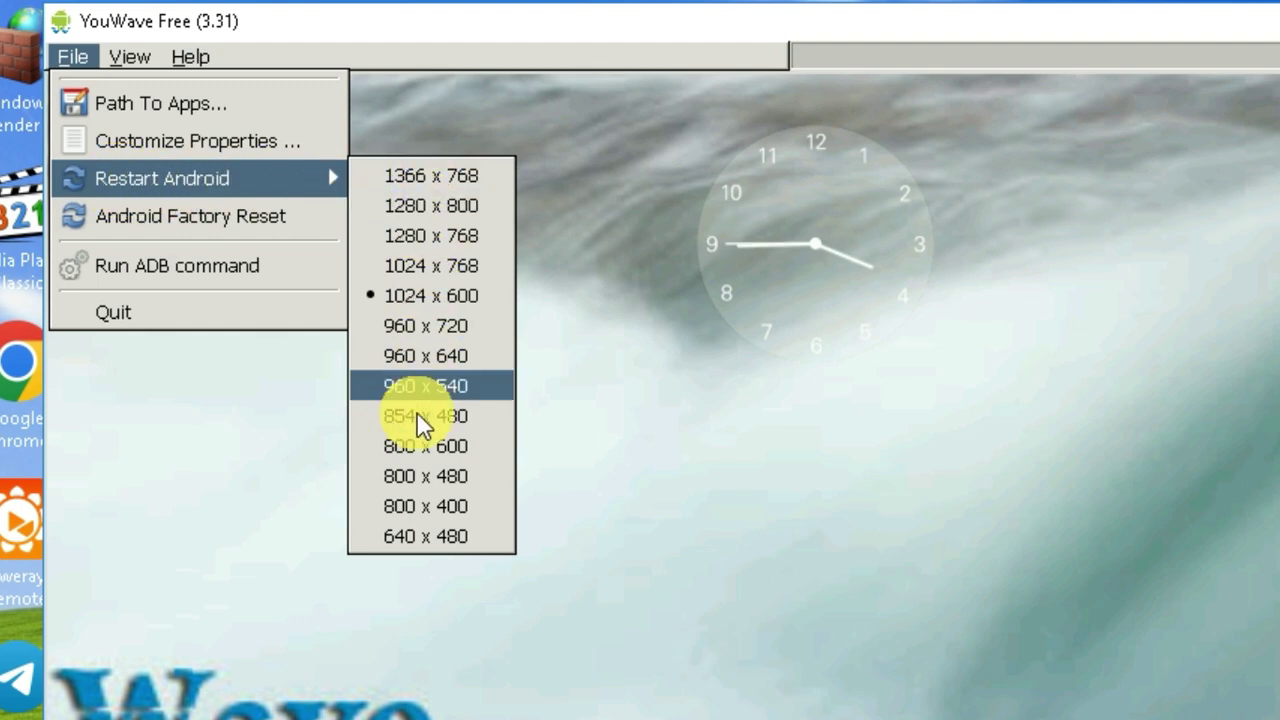
pyautogui.click(425, 326)
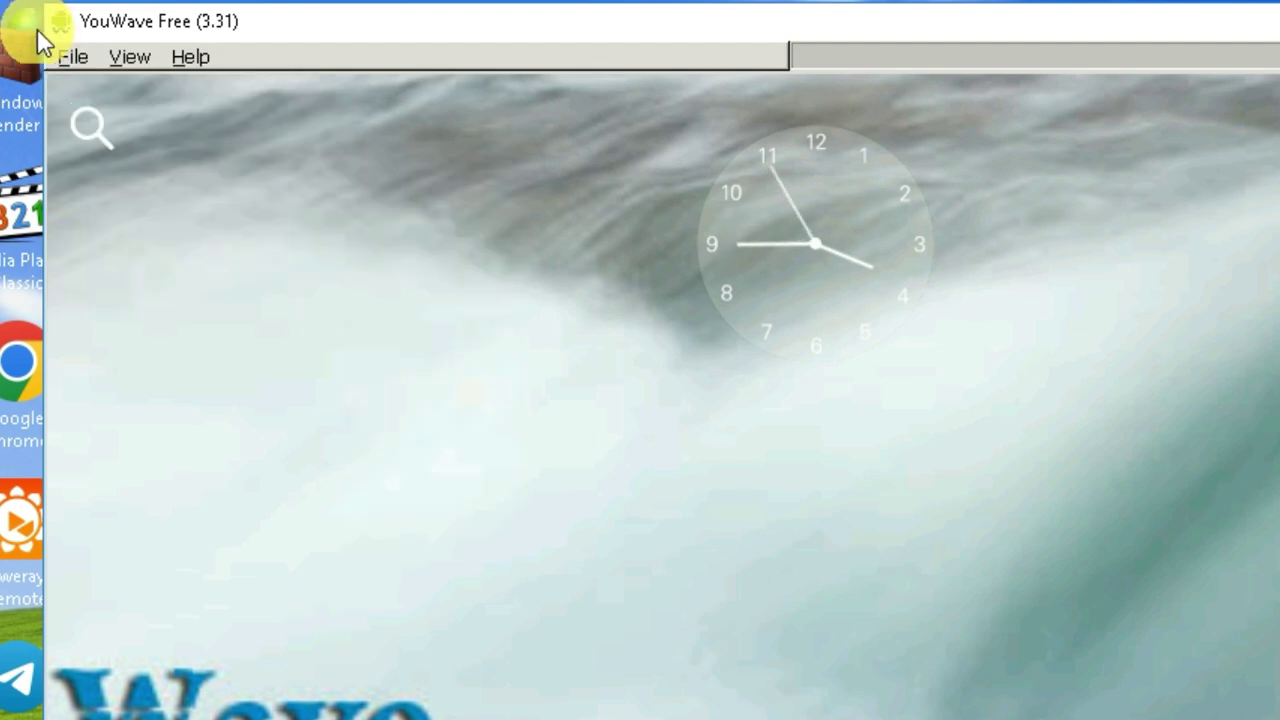
pyautogui.click(72, 56)
pyautogui.moveTo(320, 171)
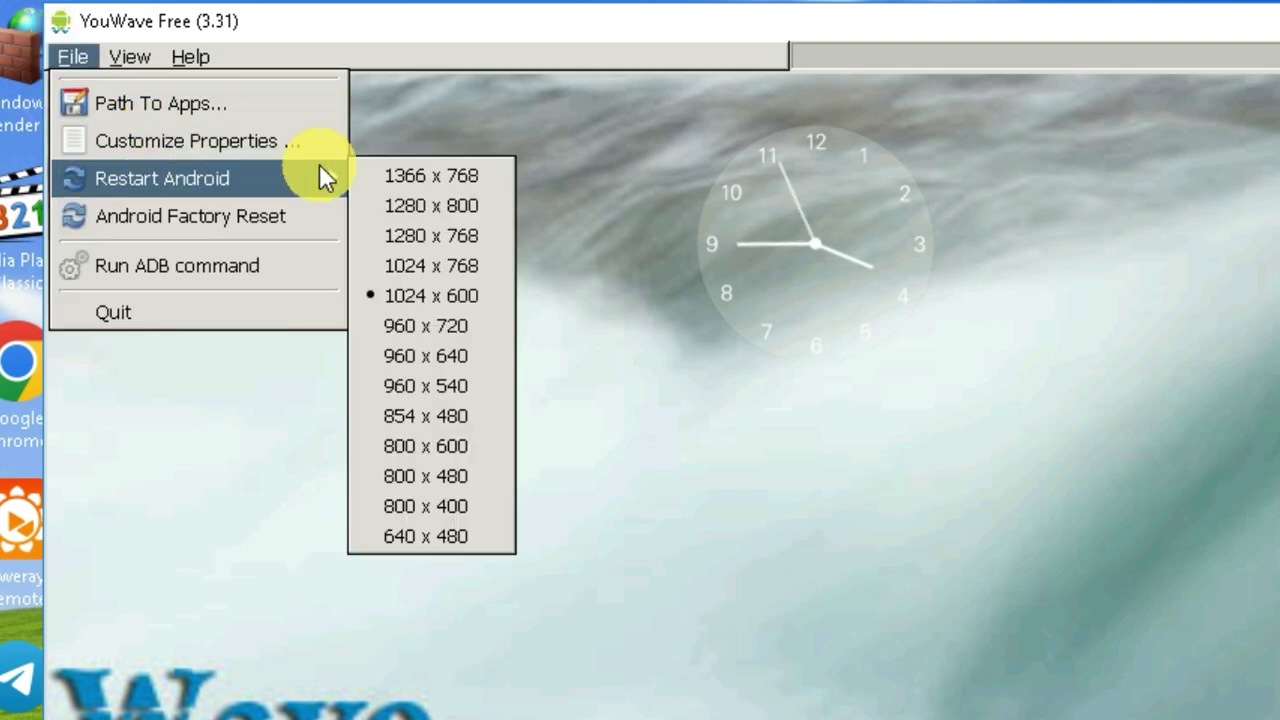
pyautogui.click(453, 537)
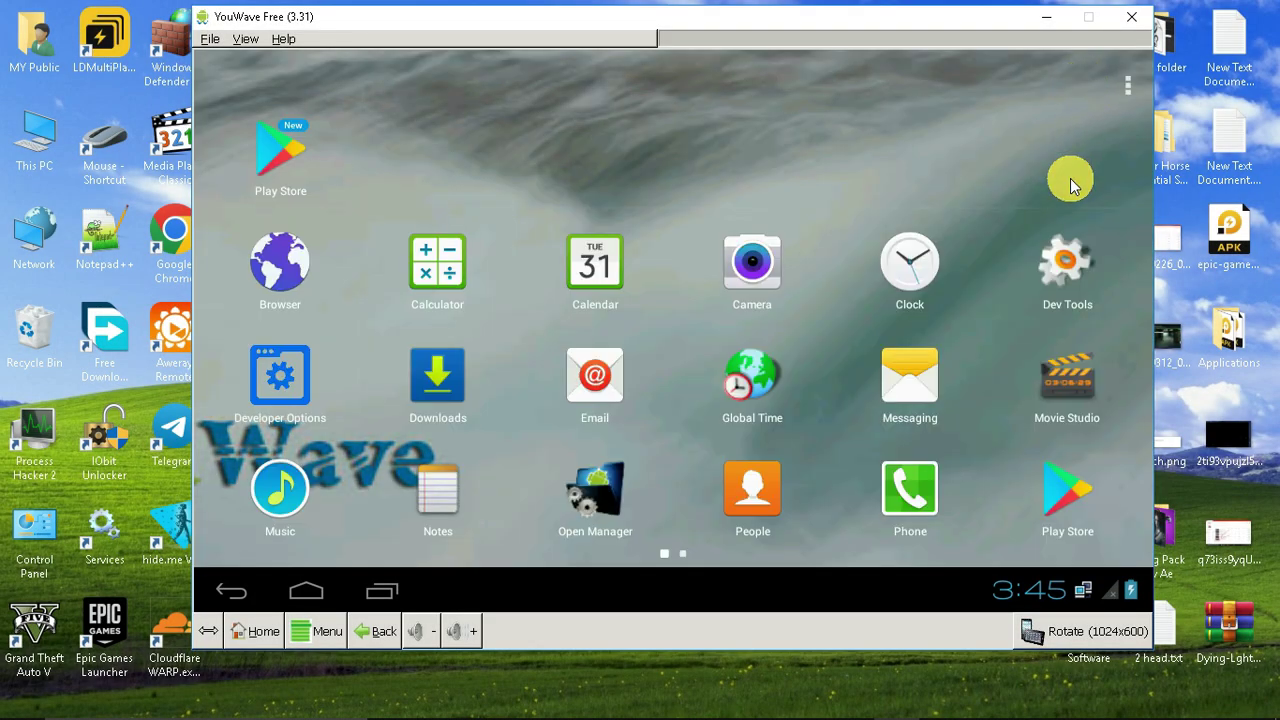
# Step: Open Manage App from the launcher and examine the downloaded apps and the other Settings categories
pyautogui.click(1122, 85)
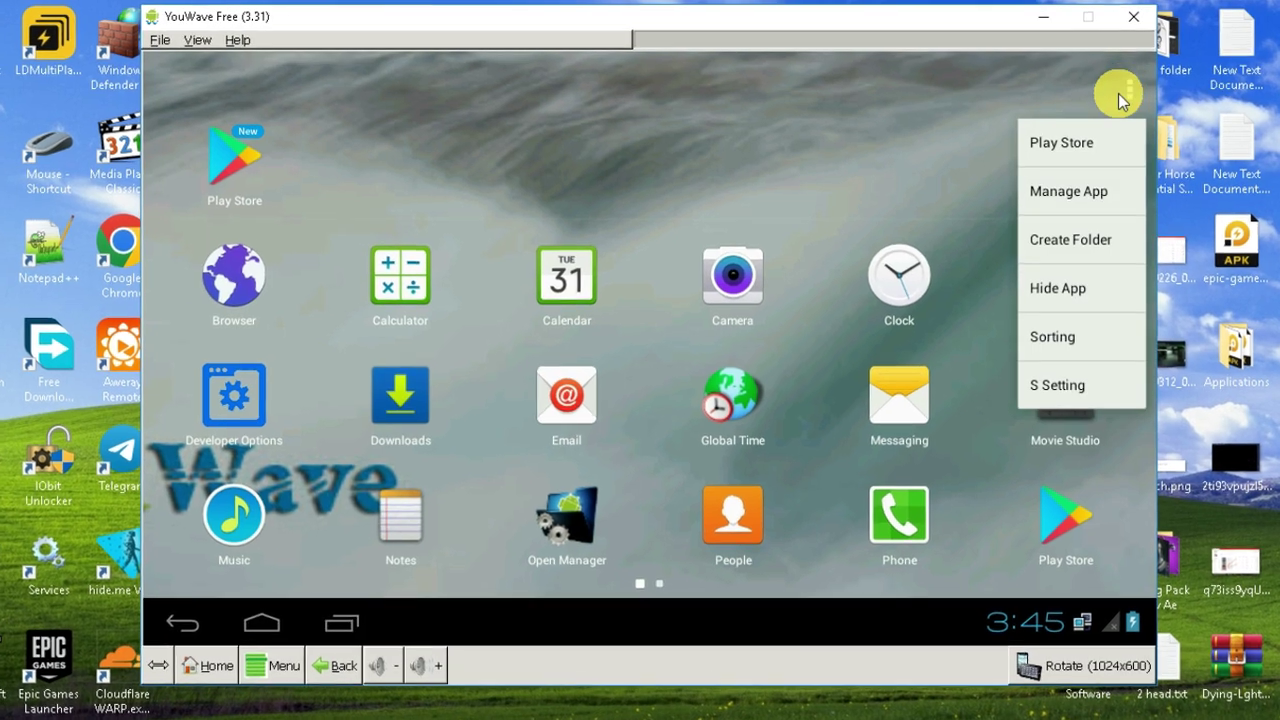
pyautogui.click(1063, 190)
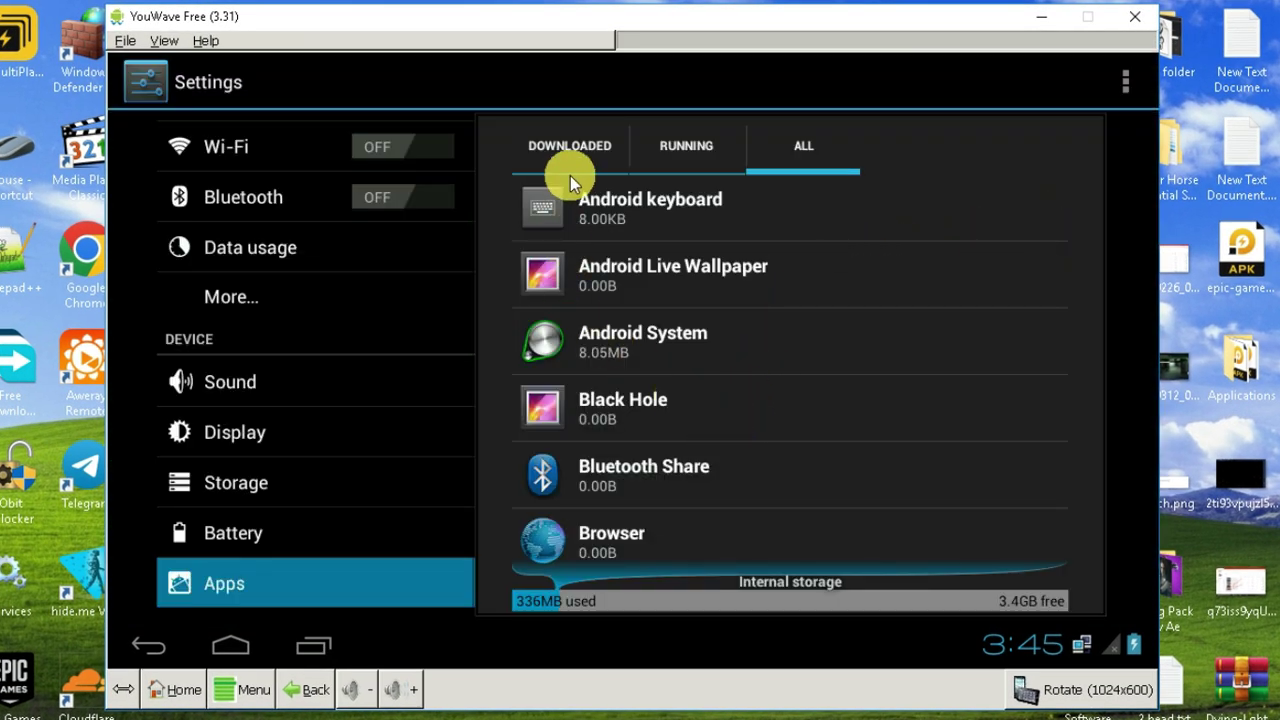
pyautogui.click(572, 150)
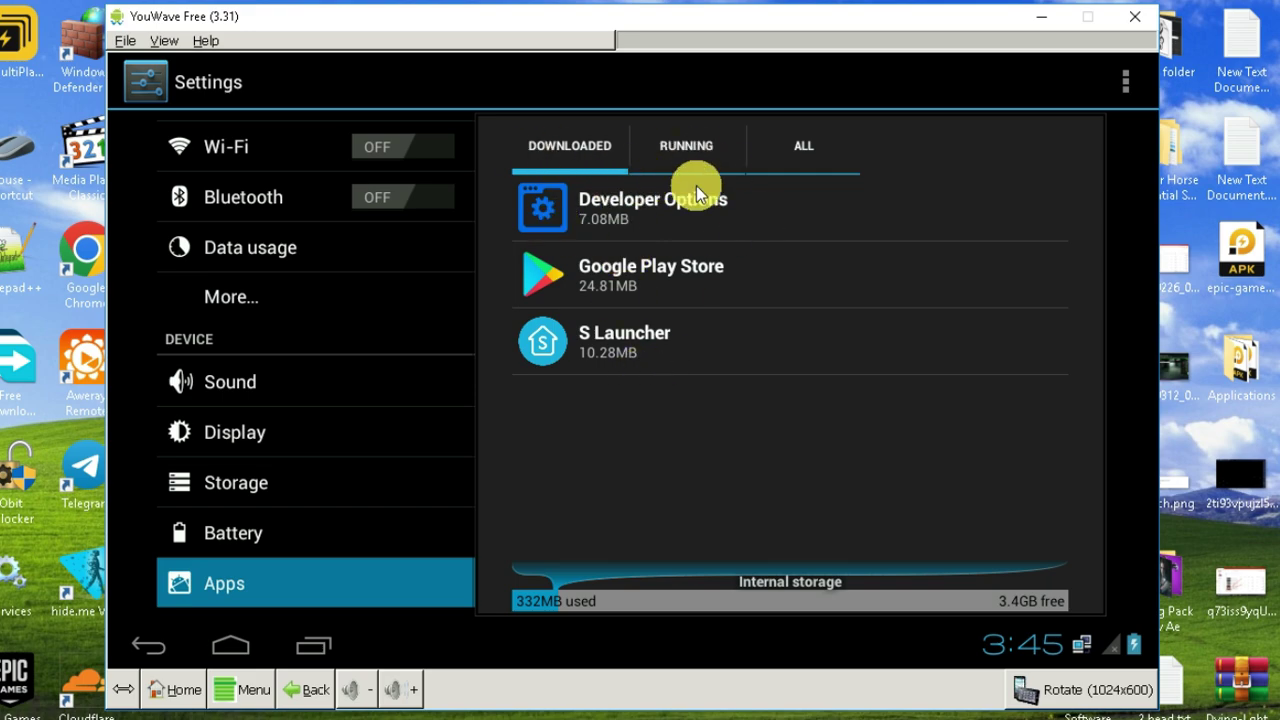
pyautogui.moveTo(351, 389); pyautogui.dragTo(348, 141)
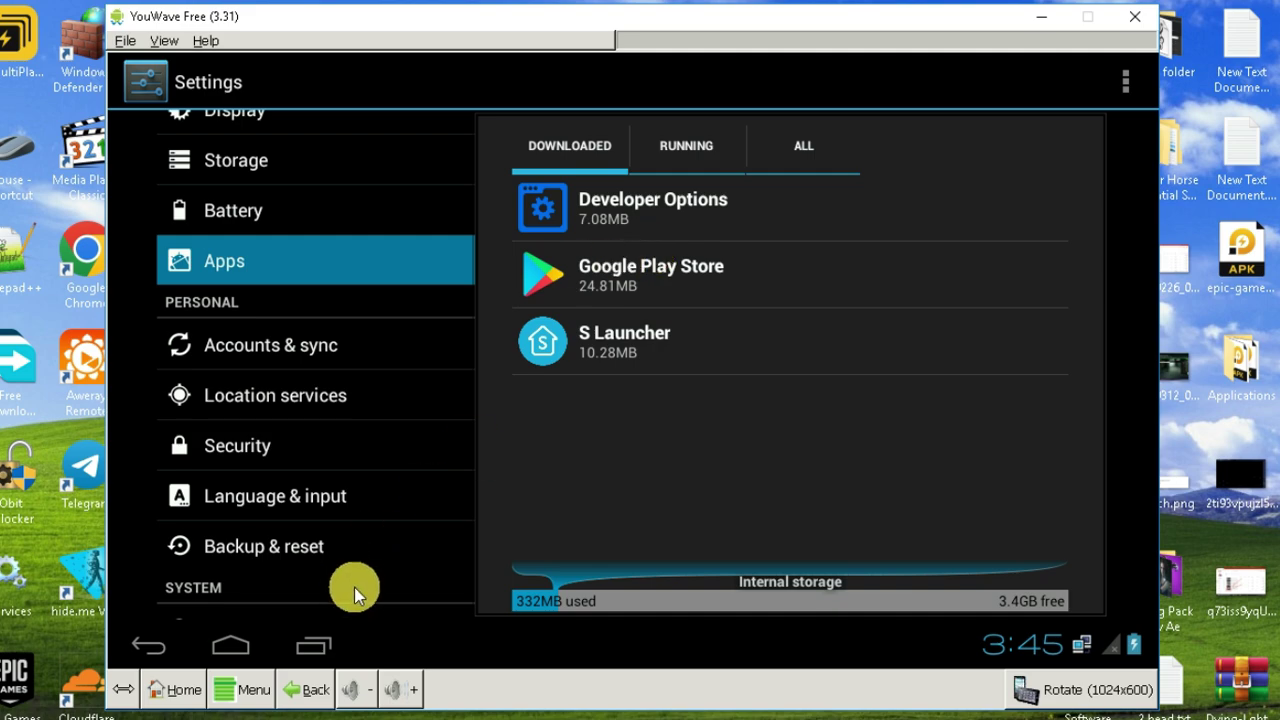
pyautogui.scroll(4, 297, 449)
pyautogui.scroll(-2, 308, 420)
# Step: Leave Settings for the home screen and open Play Store from the app drawer
pyautogui.click(231, 651)
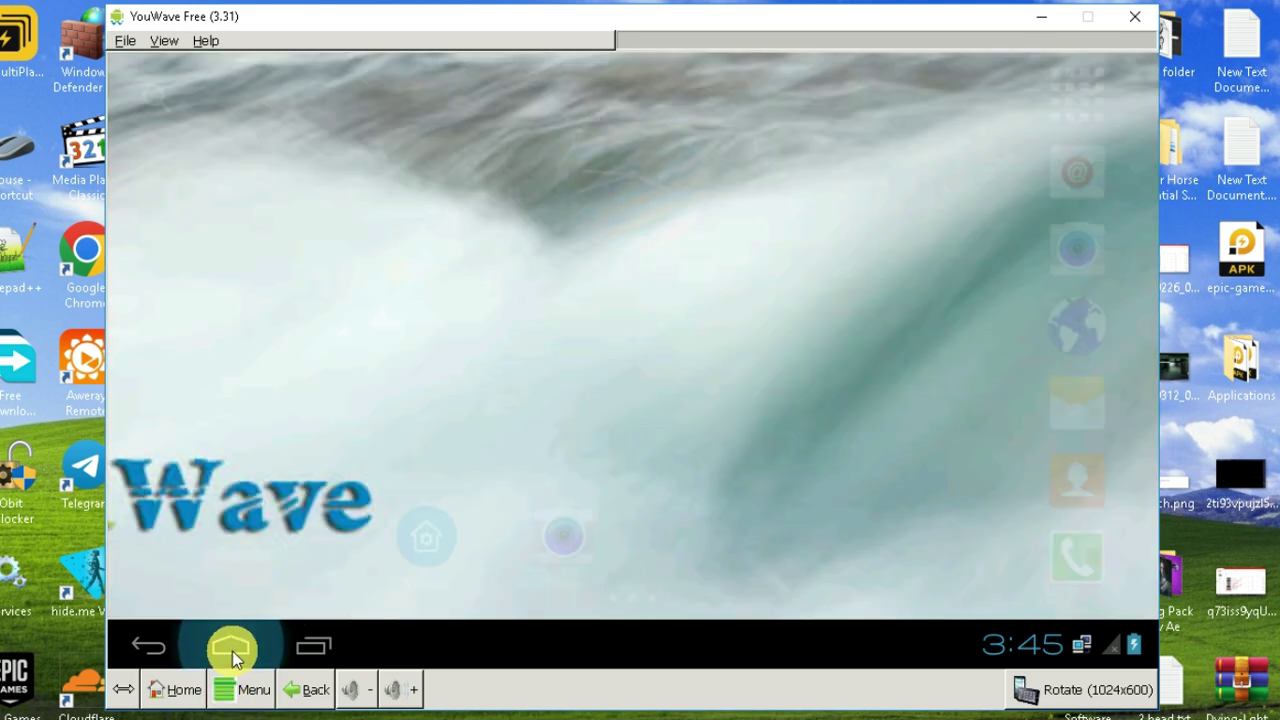
pyautogui.click(1118, 80)
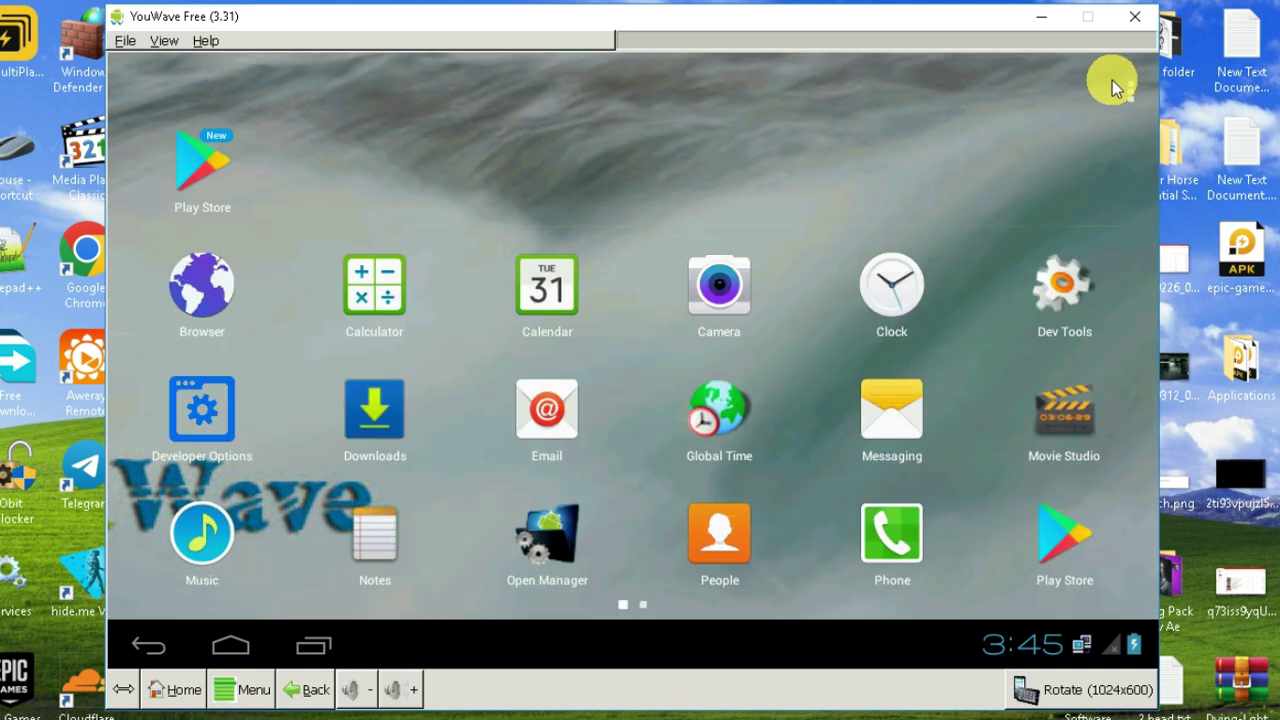
pyautogui.click(196, 168)
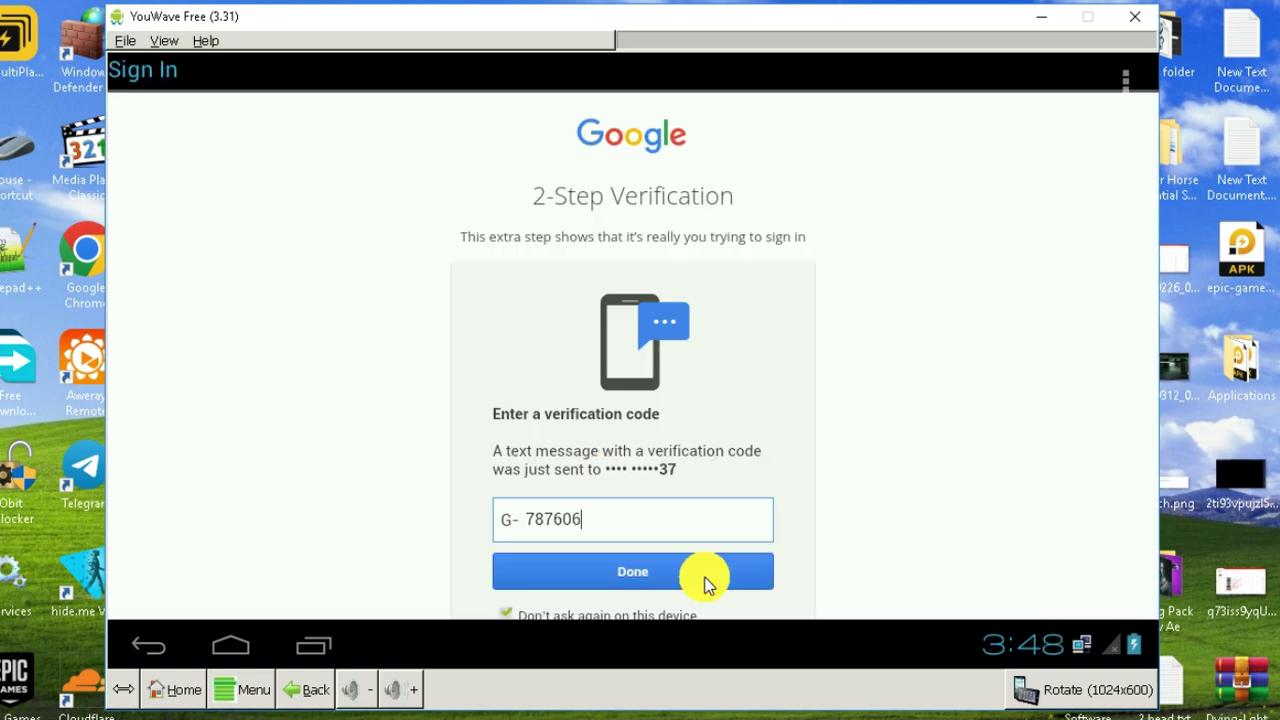
# Step: Submit the Google 2-Step Verification code and finish signing in with Google Account backup kept enabled
pyautogui.click(704, 582)
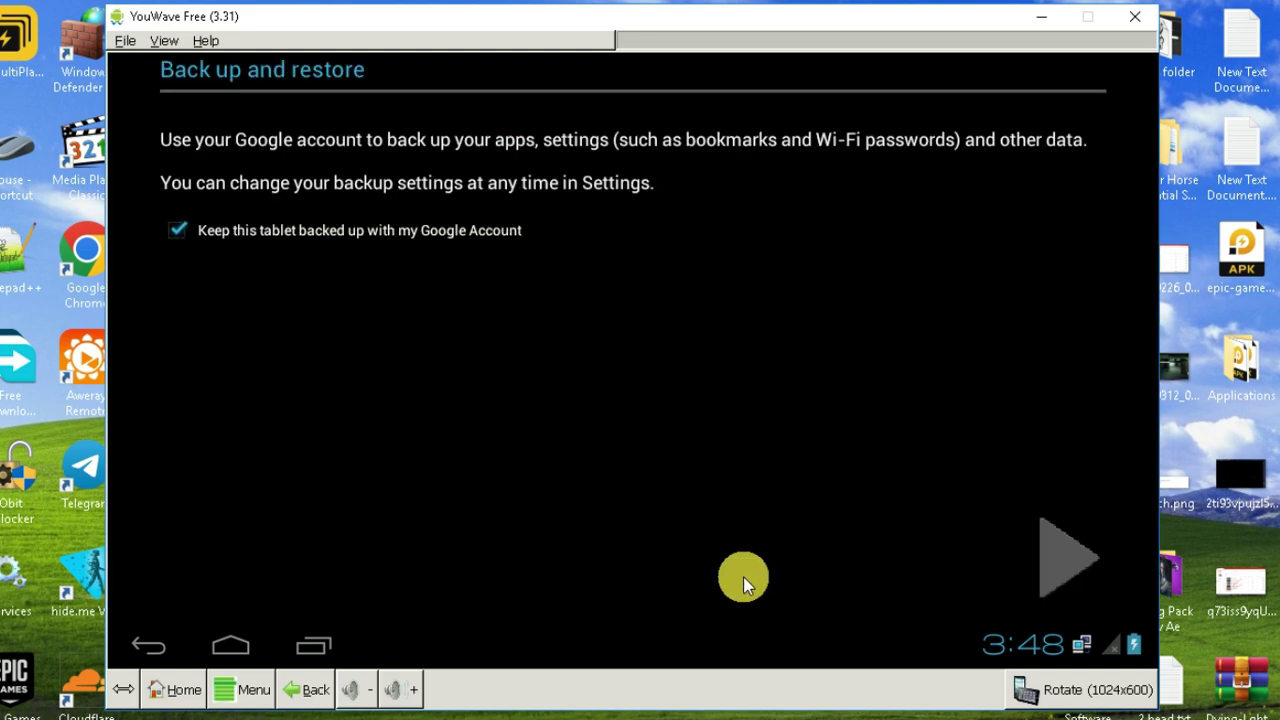
pyautogui.click(1042, 558)
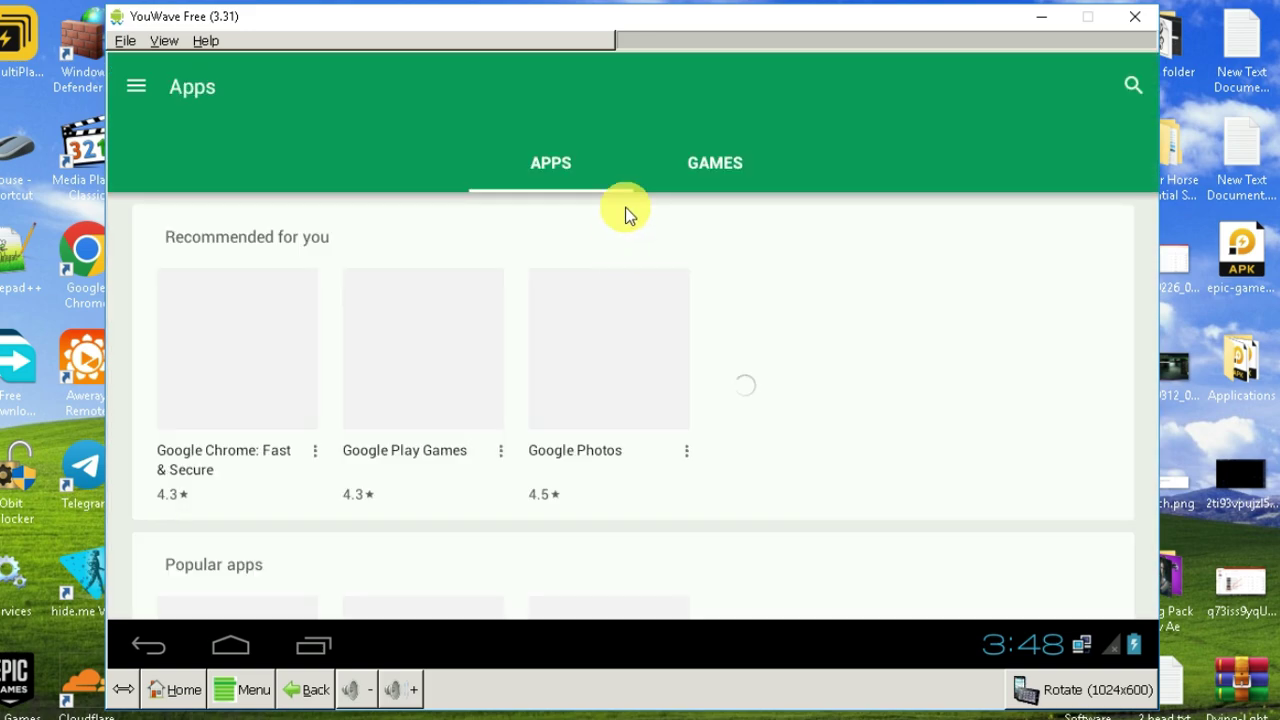